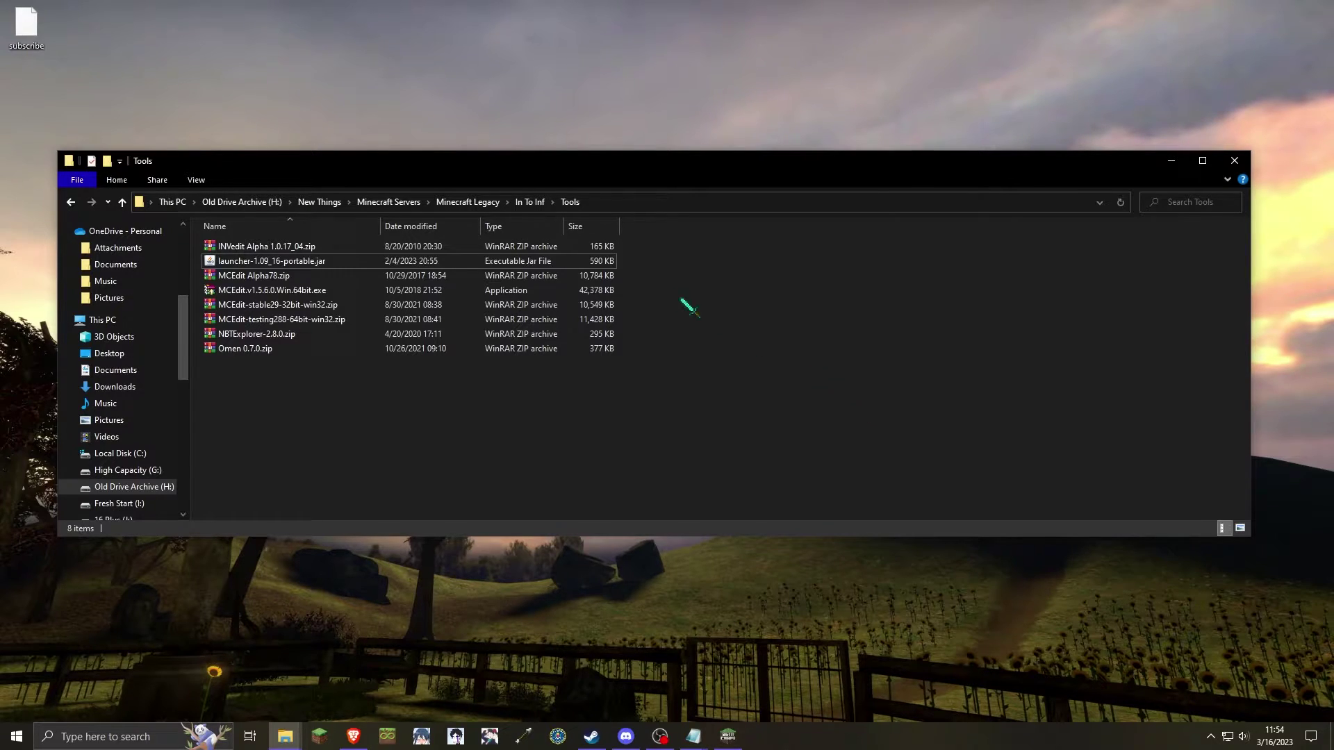
- Run launcher-1.09_16-portable.jar, start the game on version pc-132128, and exit it
click(565, 267)
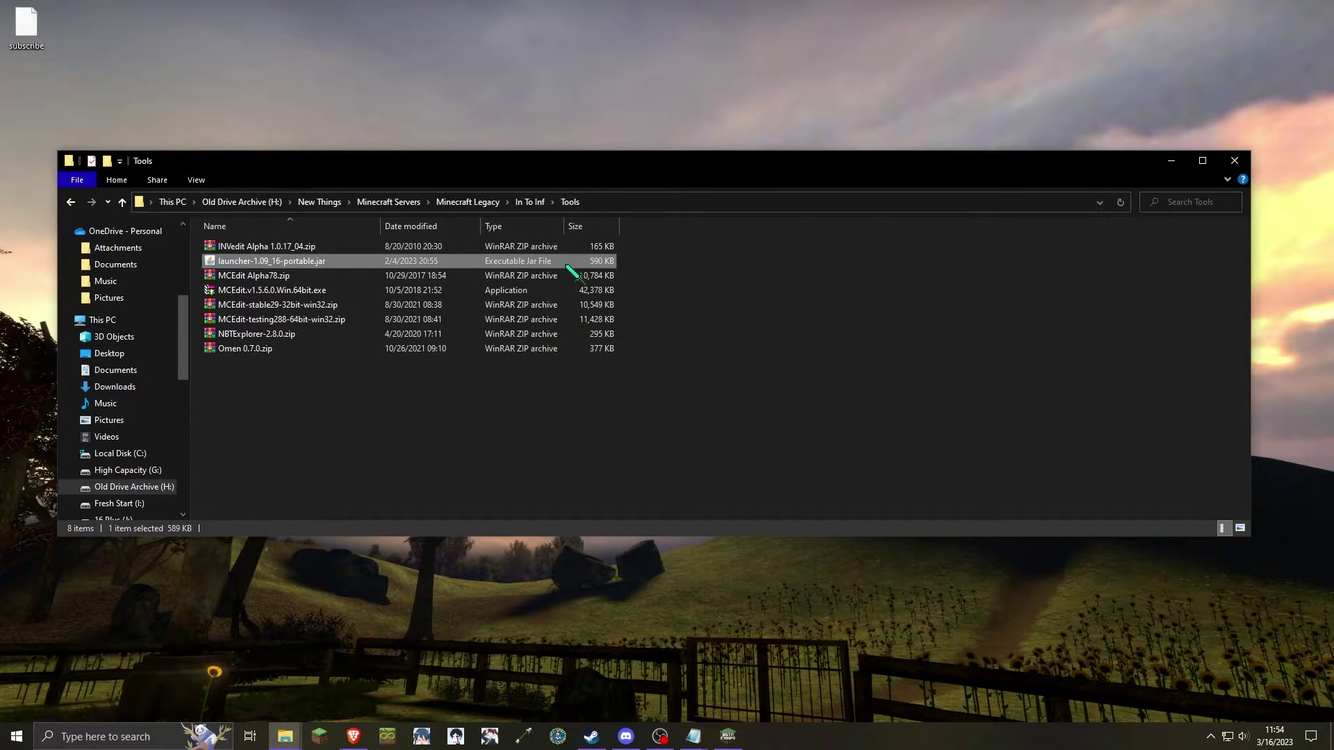
click(528, 310)
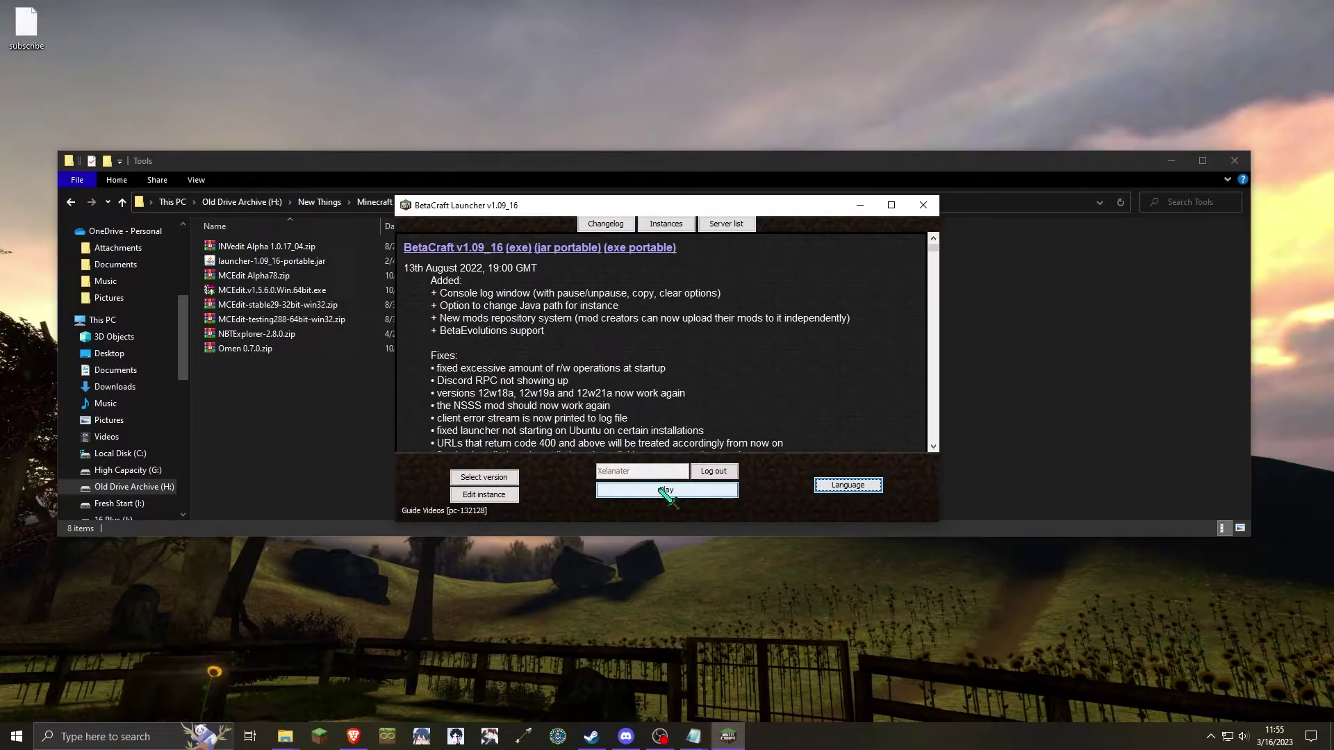
click(665, 491)
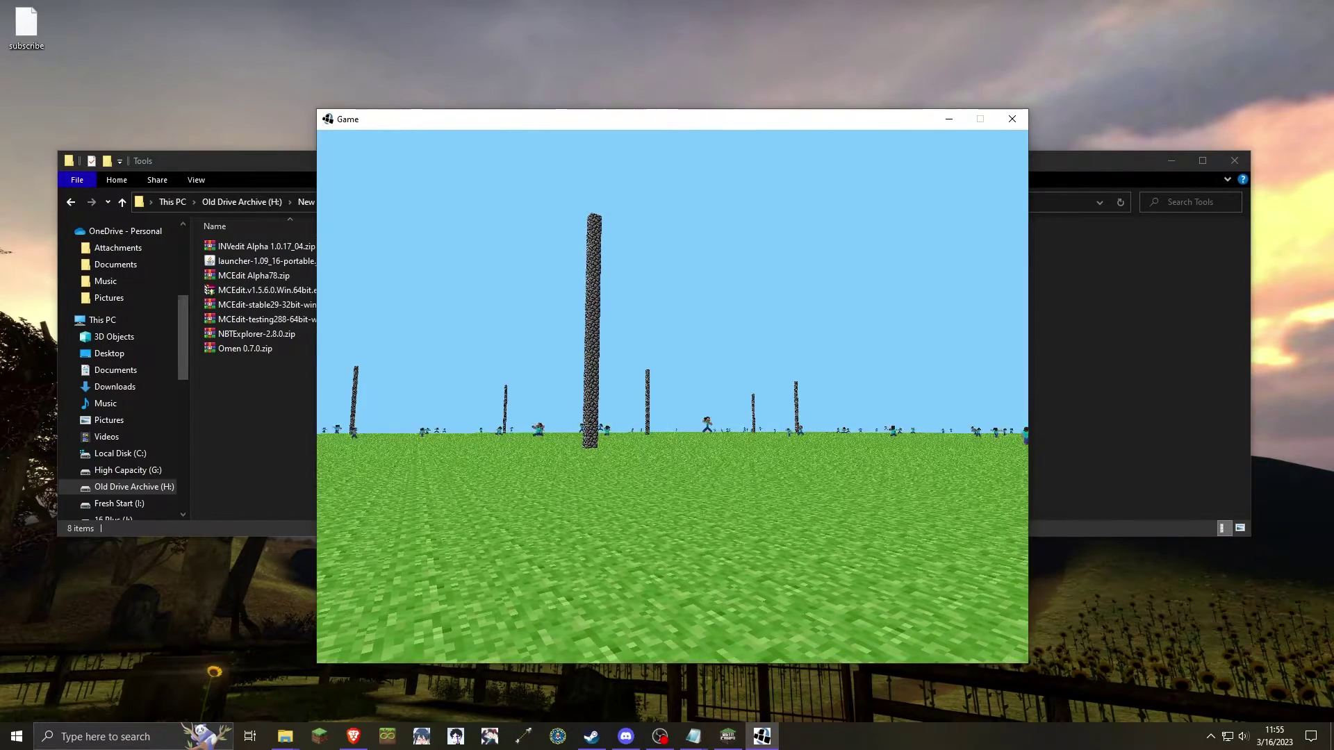
key(Escape)
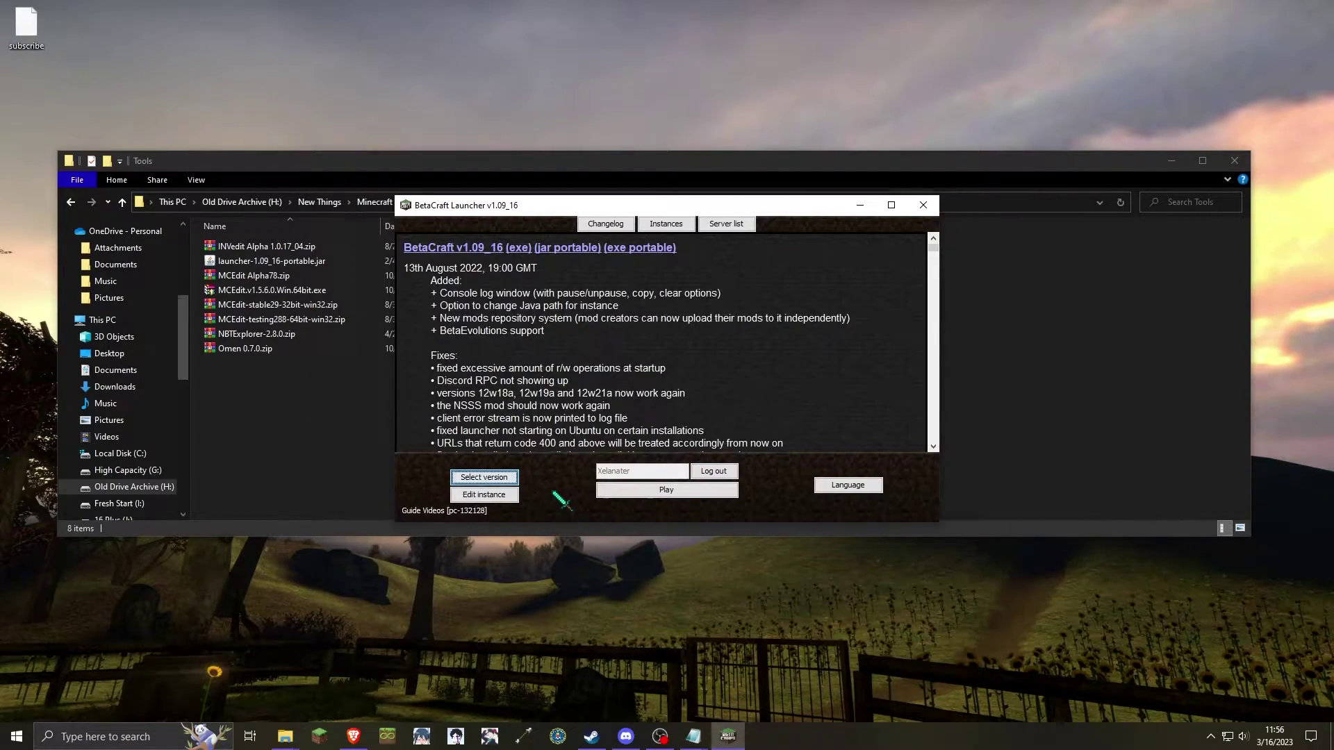
- Switch the Guide Videos instance to version c0.0.14a_08, start the game and walk around its forested level
click(481, 478)
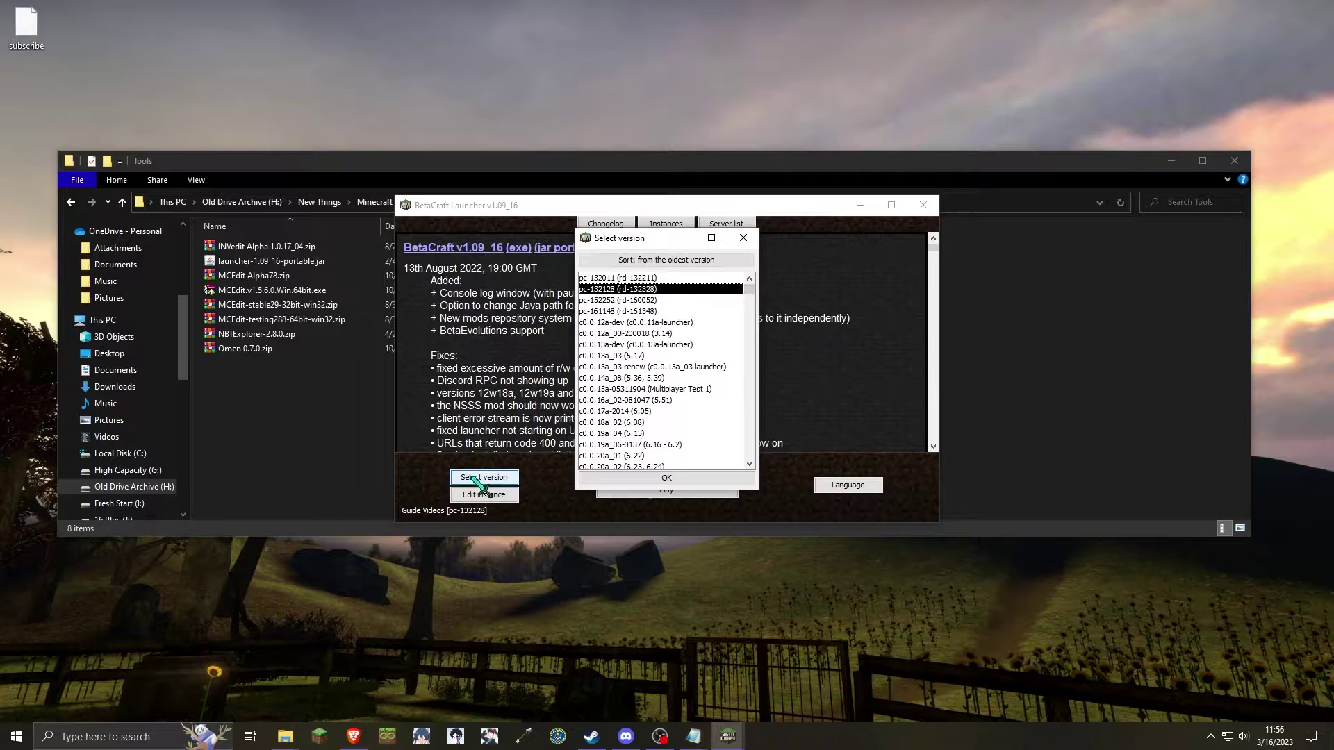
click(653, 356)
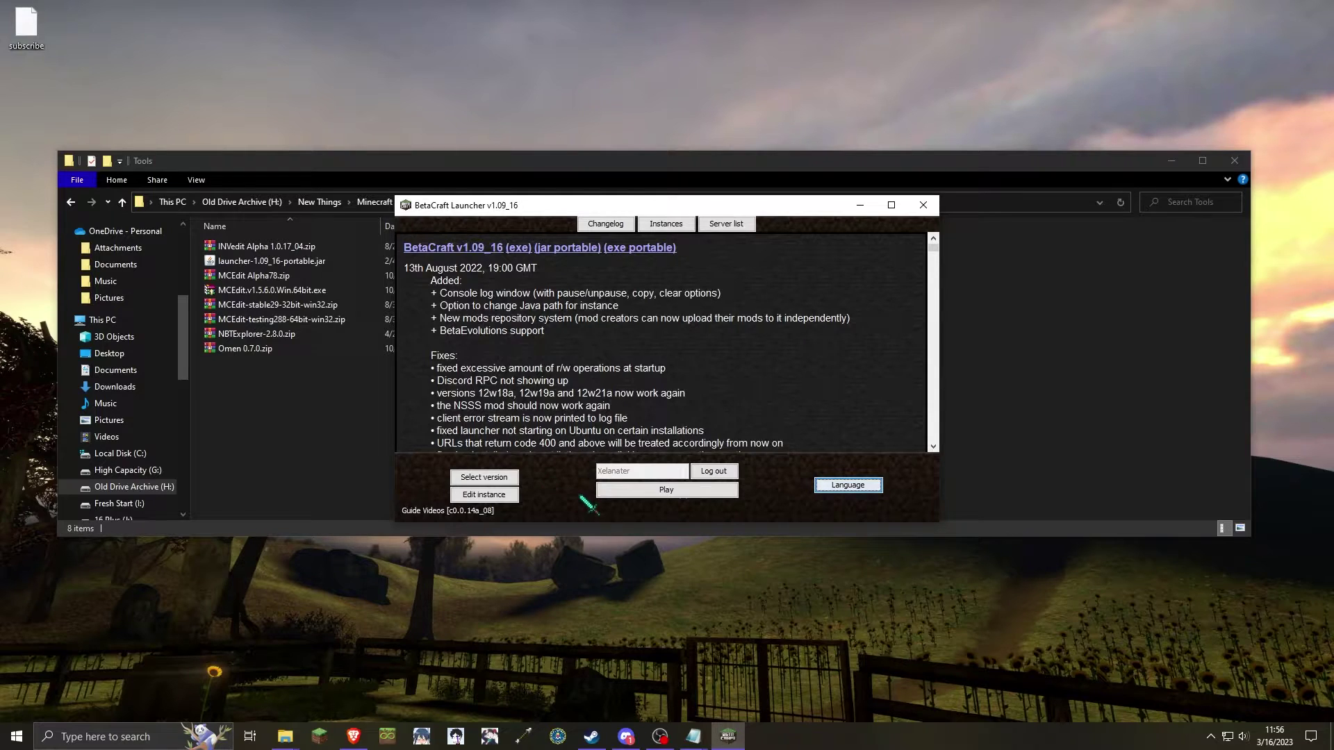
click(670, 384)
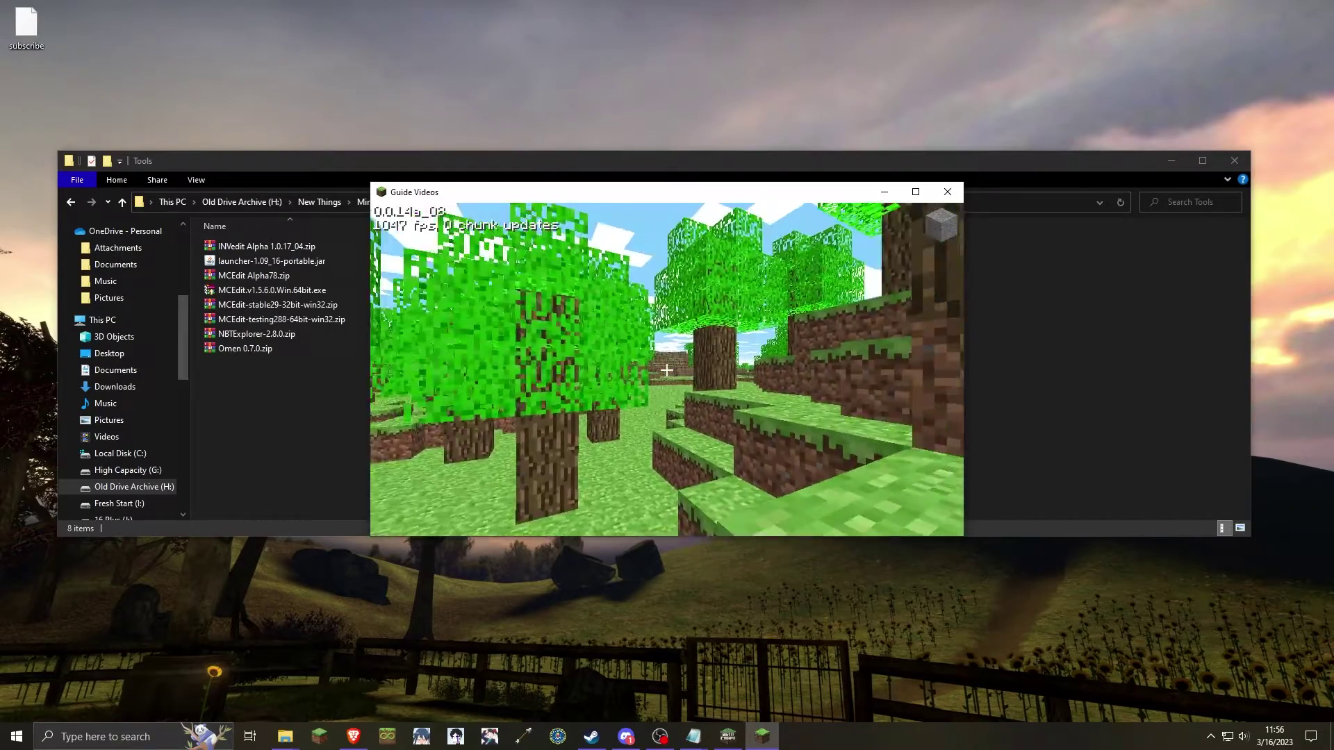
key(w)
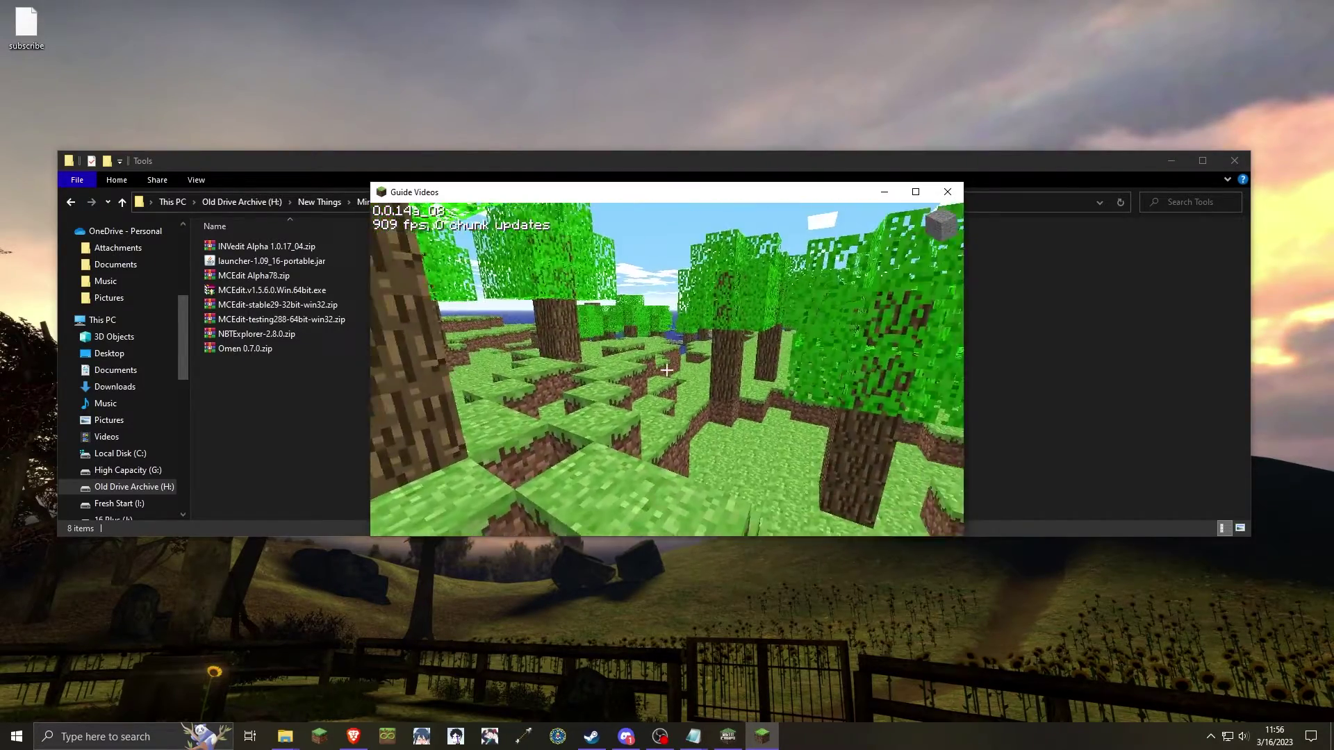
key(w)
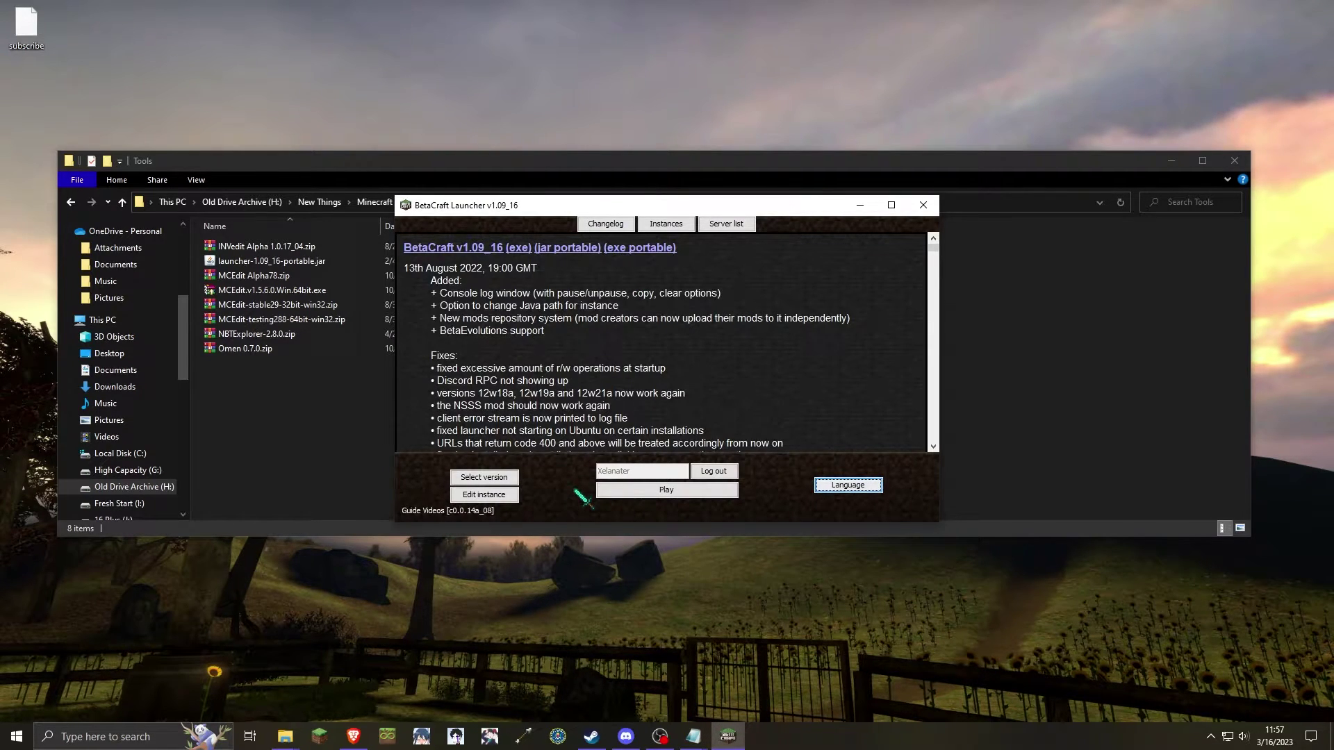
- Enable the OfflineDATSave addon in the Guide Videos instance settings
click(503, 496)
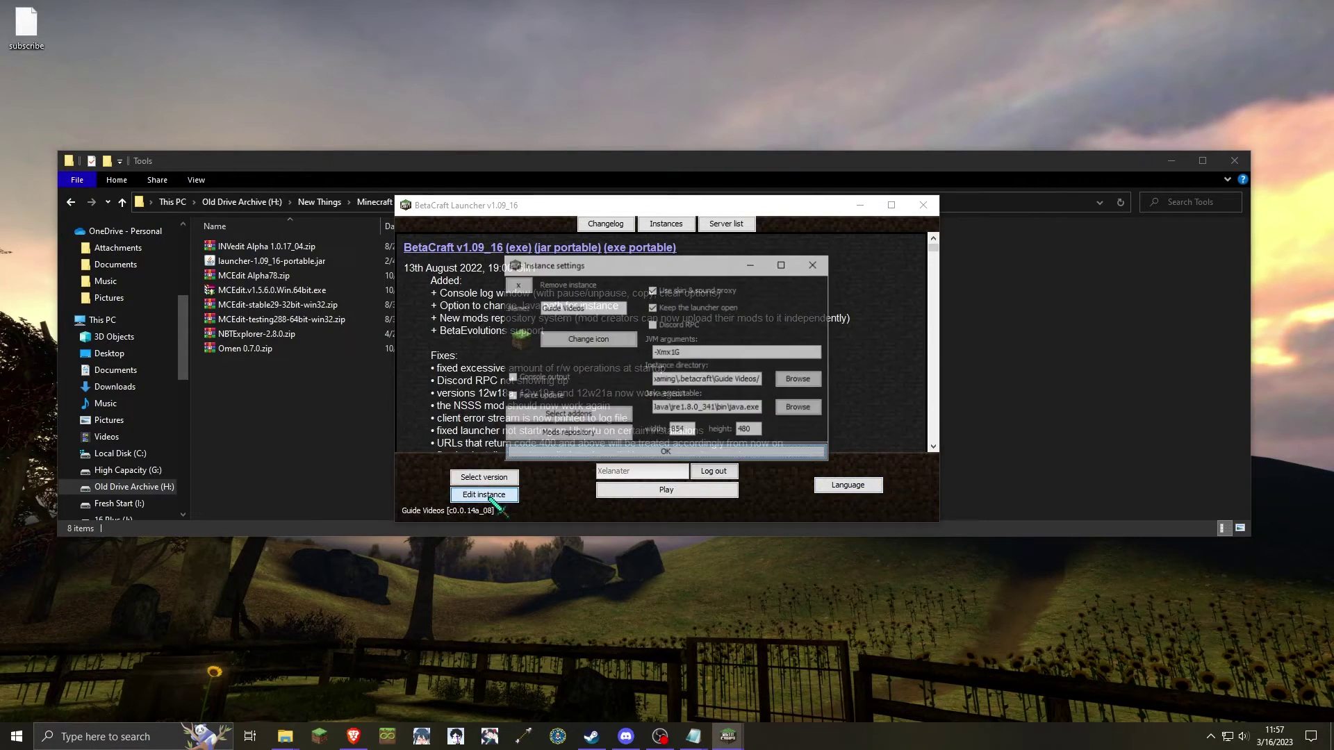
click(587, 415)
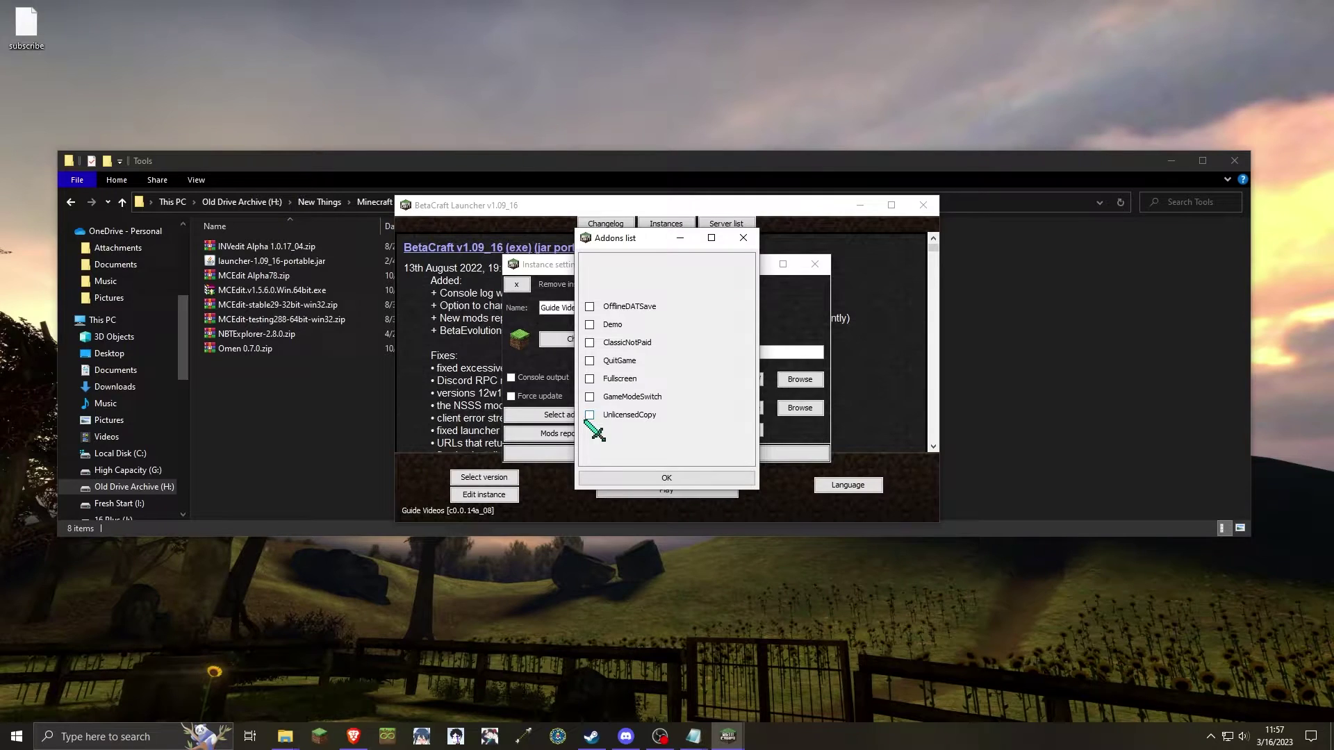
click(589, 306)
click(667, 478)
click(672, 455)
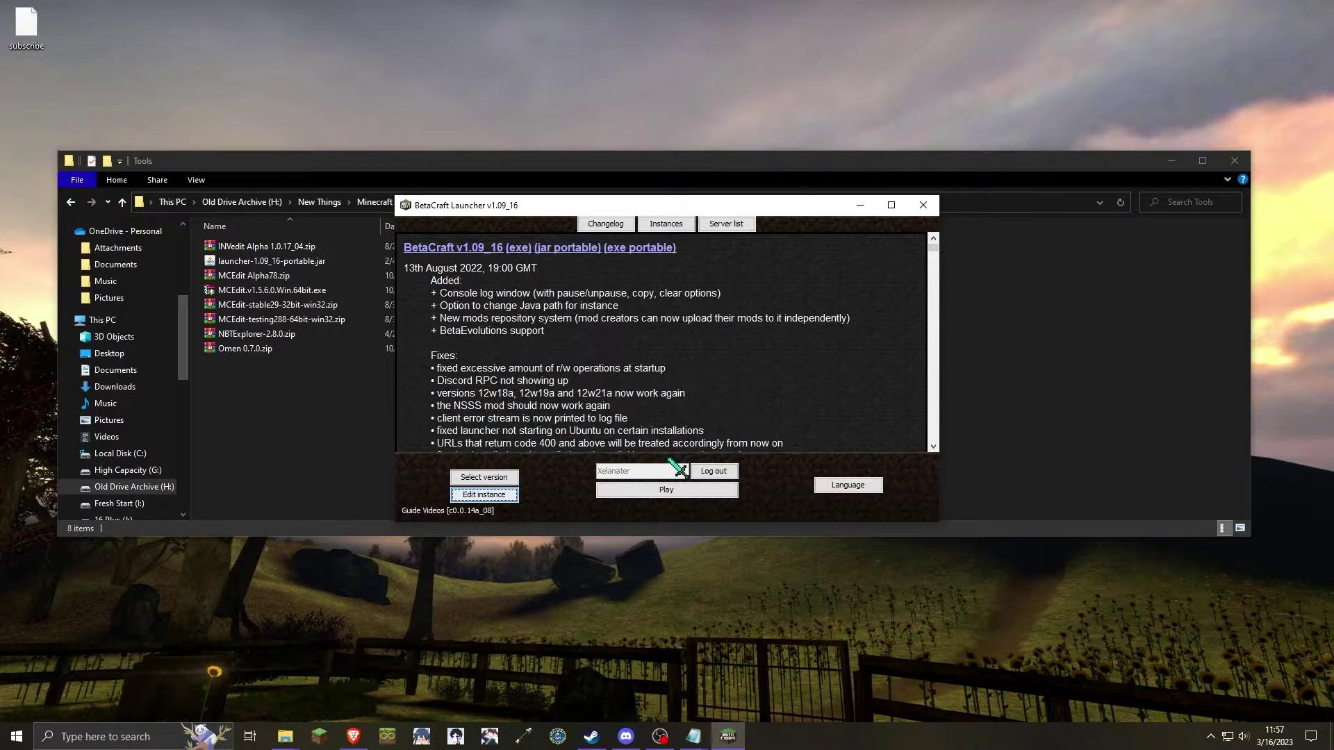
- Start the c0.0.14a_08 game with the addon enabled and walk around the flat stone level with its pillars
click(646, 490)
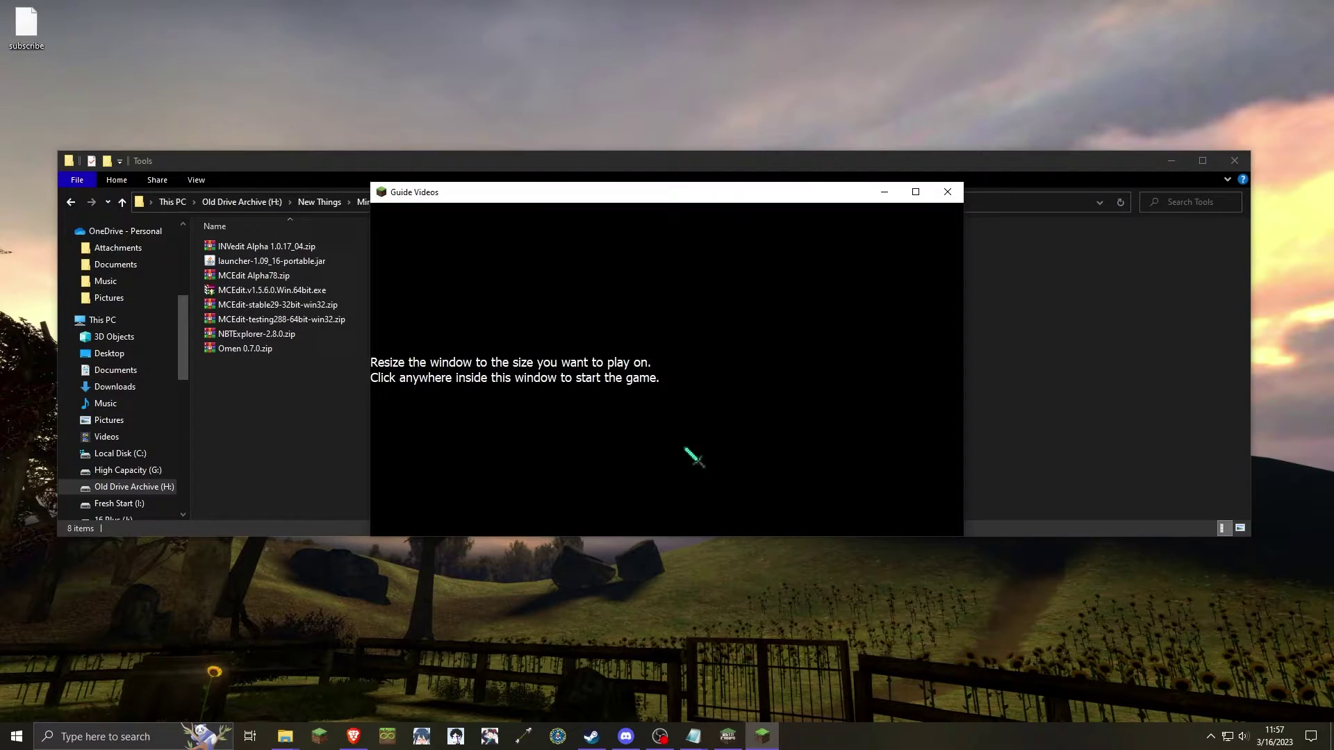
click(712, 418)
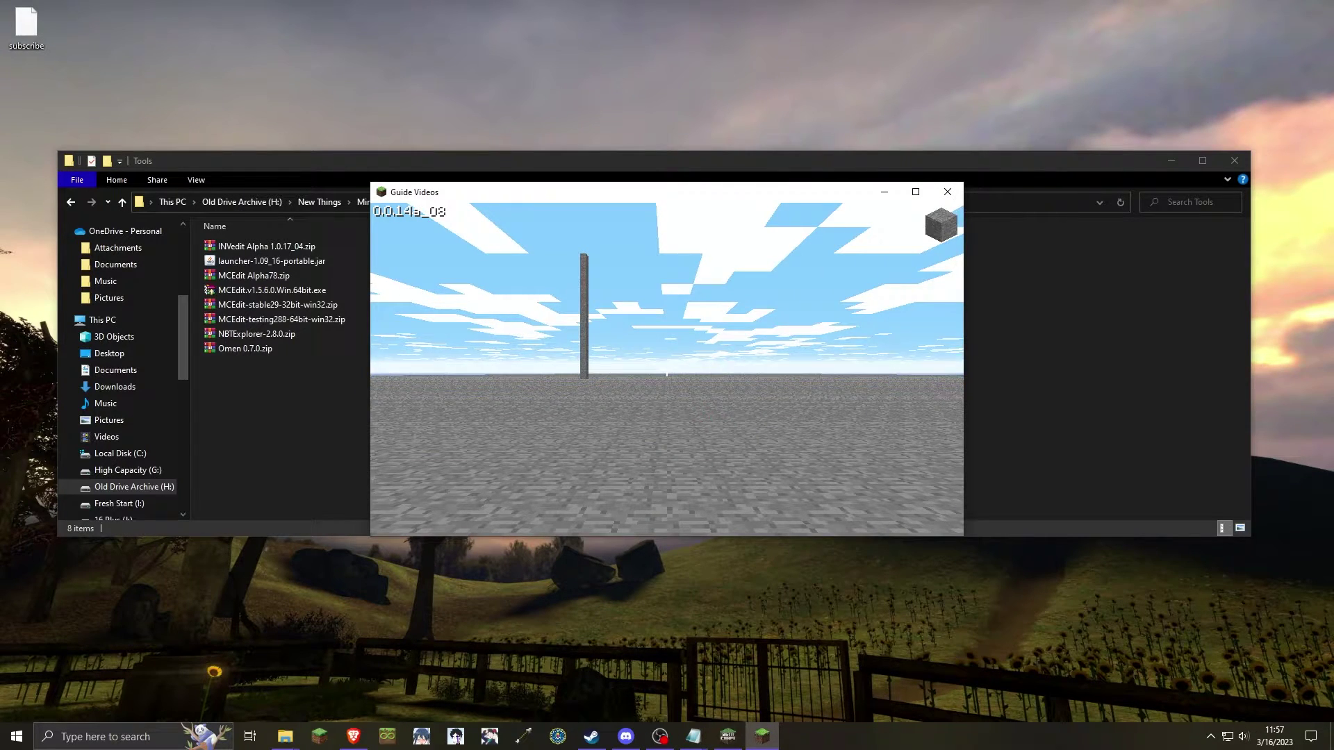
key(w)
key(w)
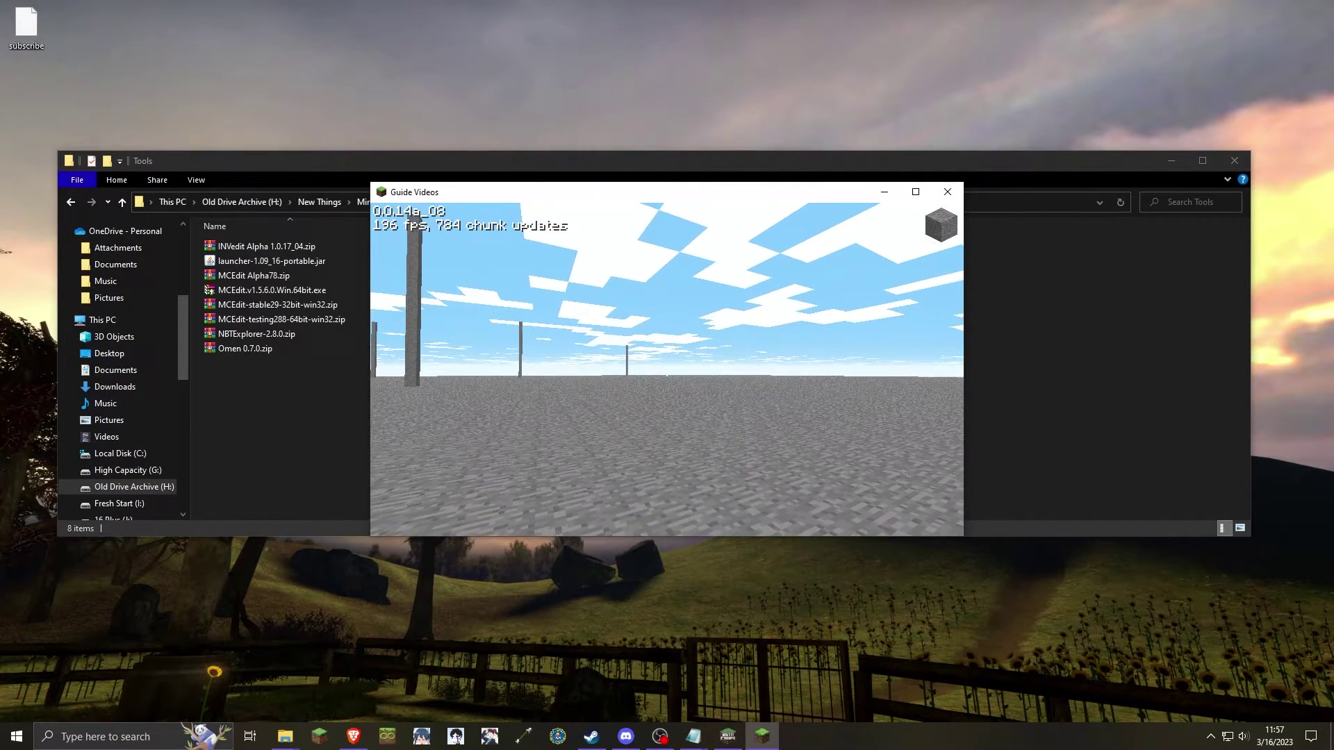
key(w)
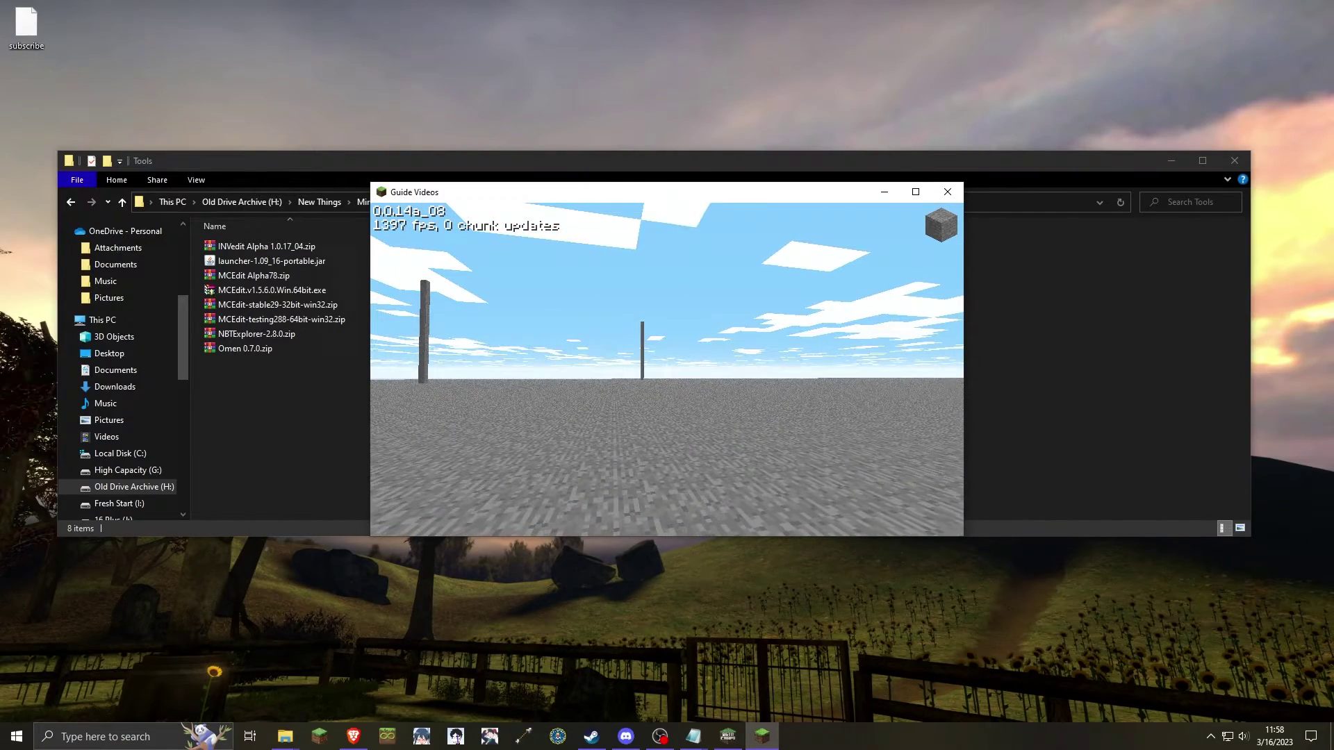
key(w)
key(w)
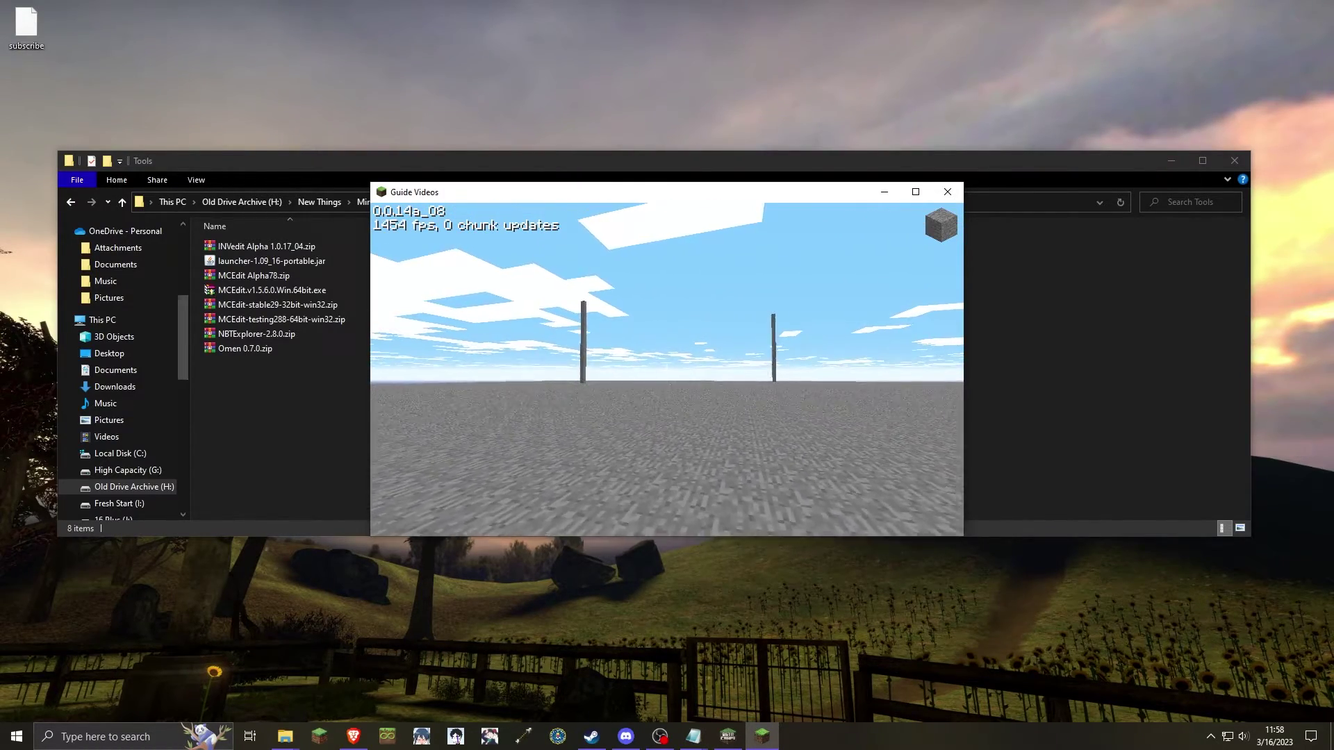
key(w)
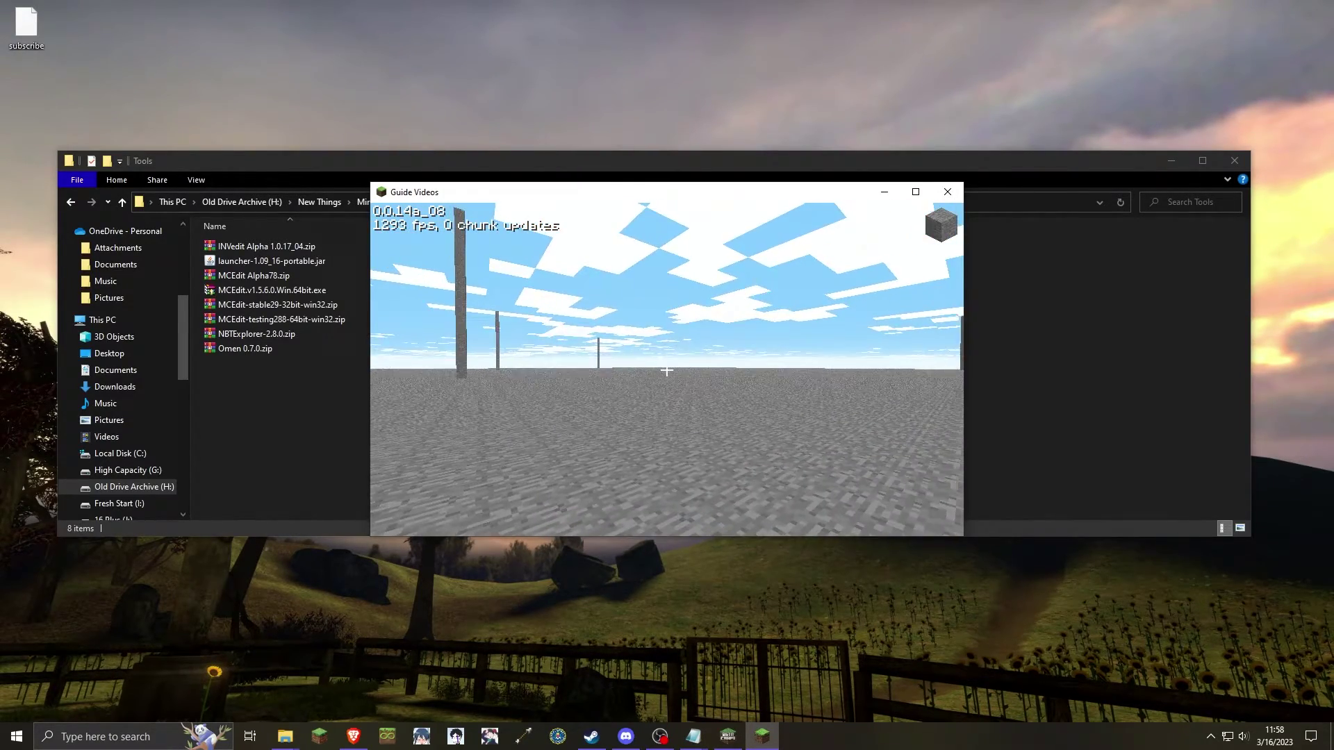
key(w)
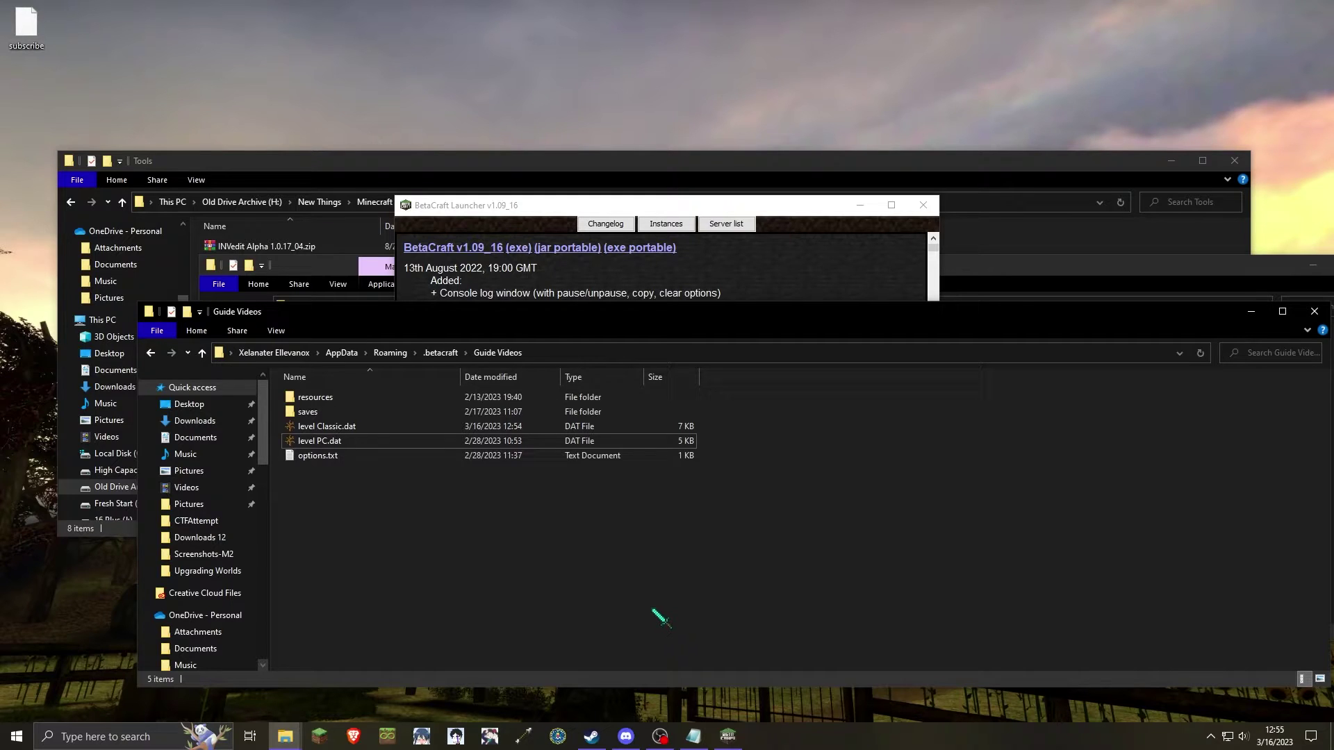
- Rename level Classic.dat in the Guide Videos folder to level Classic.mine, accepting the extension change
click(577, 426)
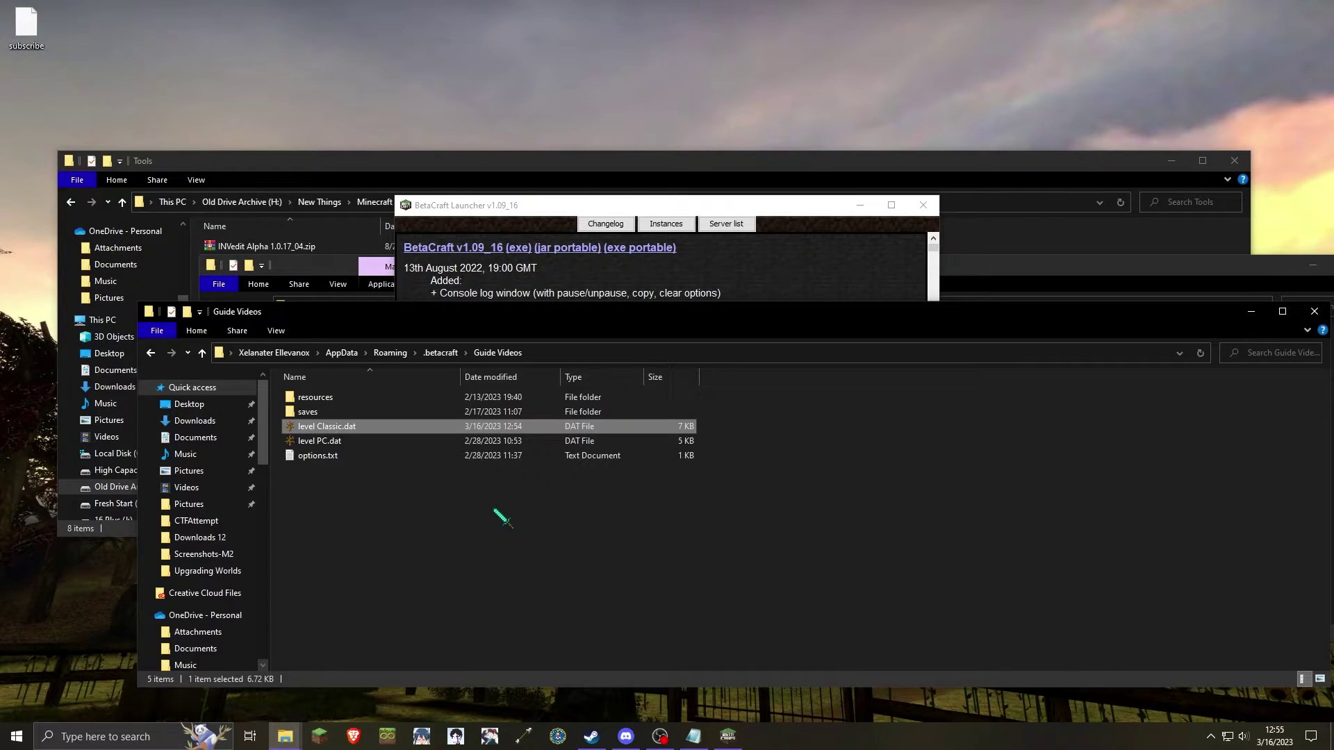
right_click(501, 432)
click(536, 397)
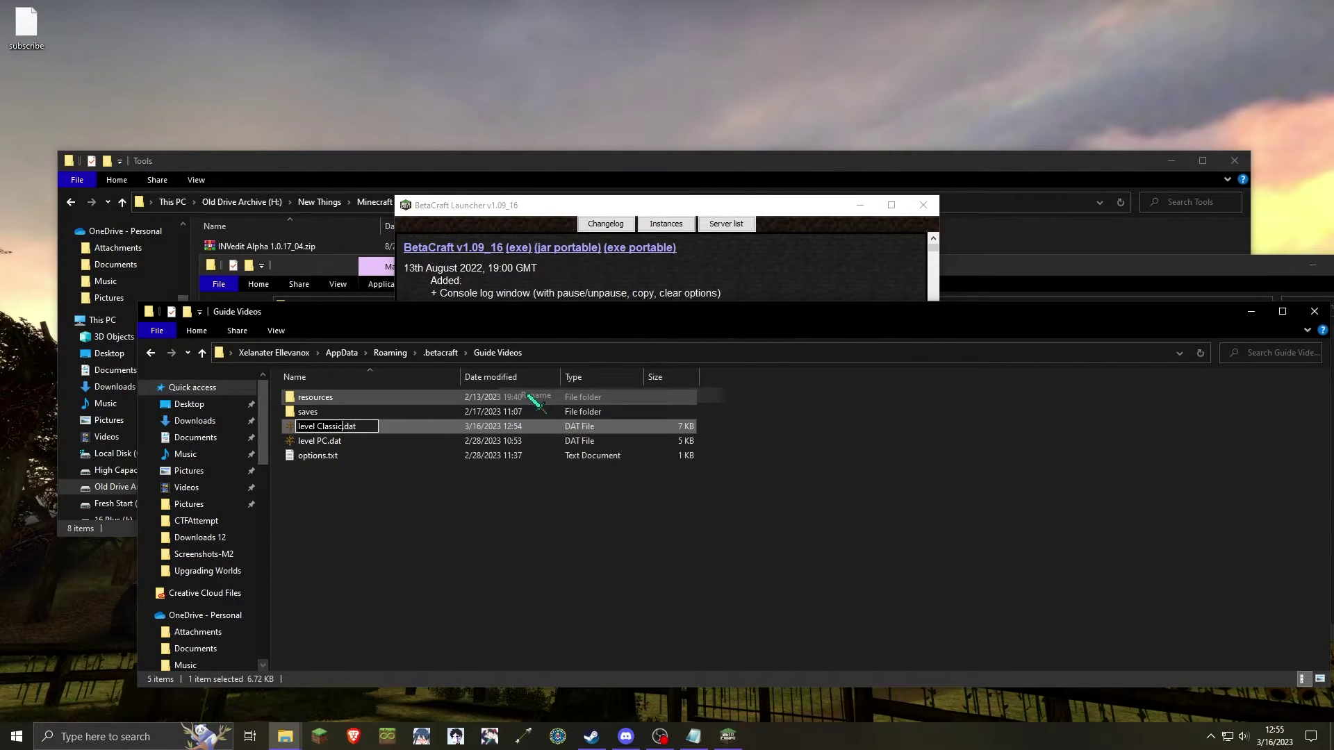
key(End)
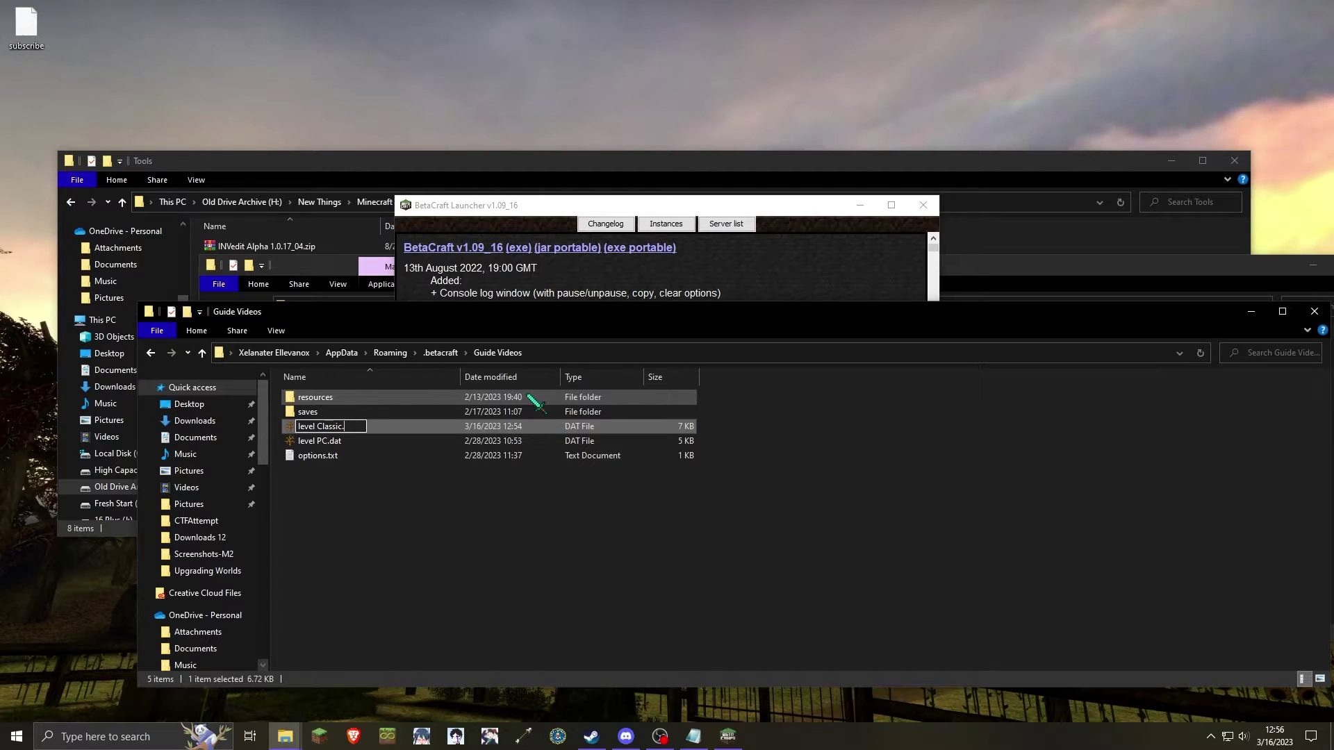
text(mine)
key(Return)
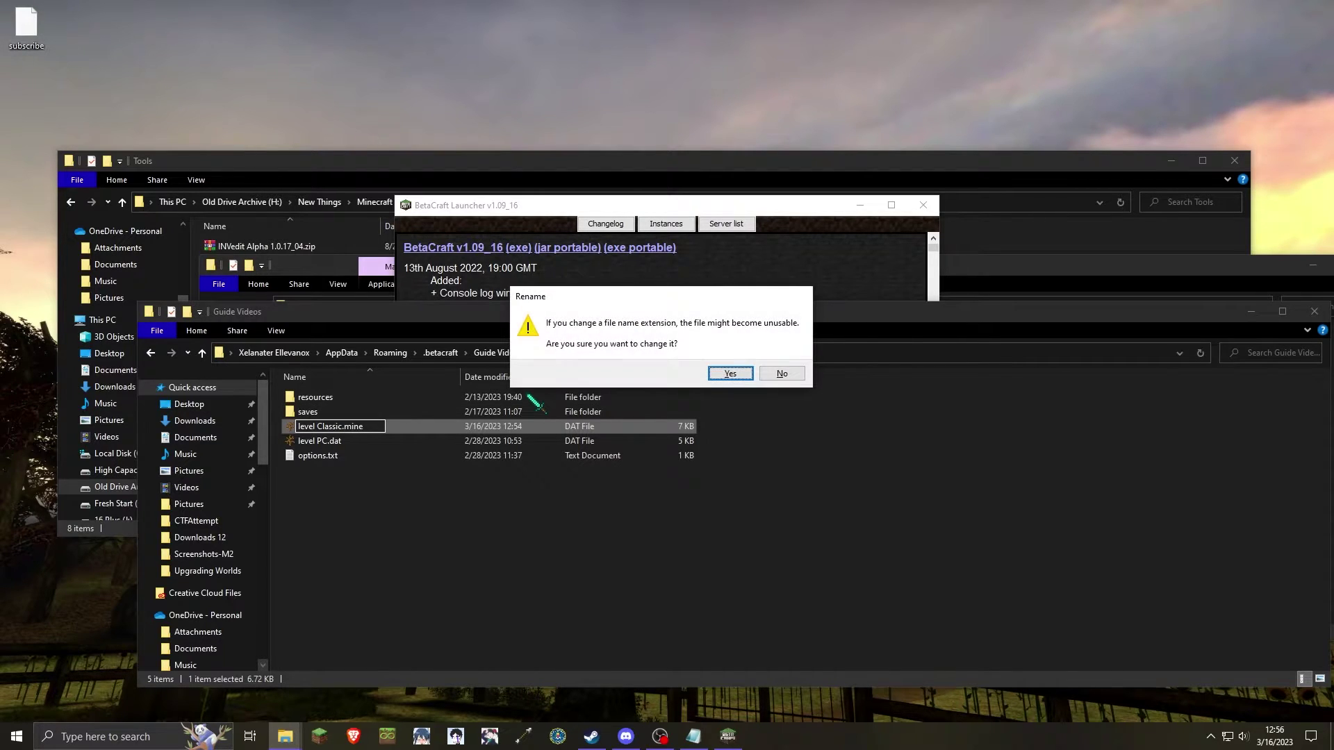
key(Return)
- Rename level PC.dat to level PC.mine, accepting the extension change
right_click(507, 442)
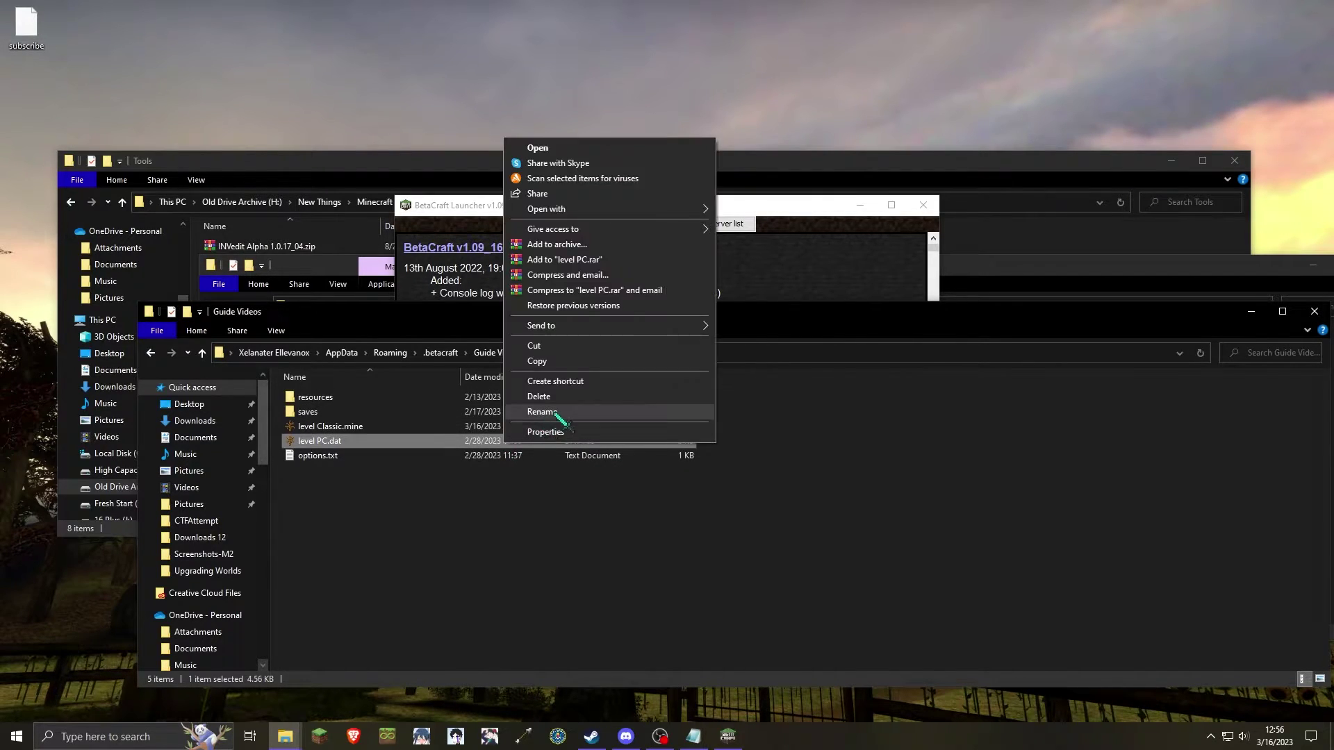
click(556, 417)
key(End)
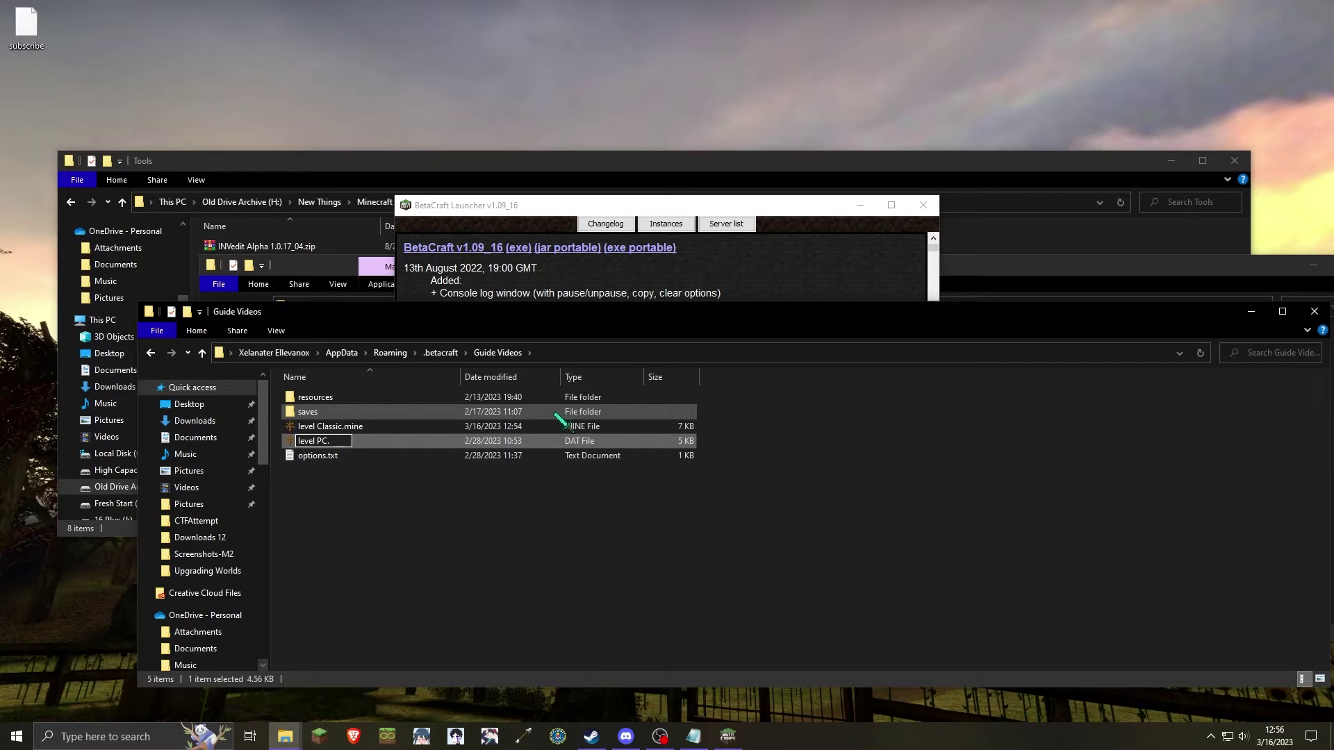
text(mine)
key(Return)
key(Return)
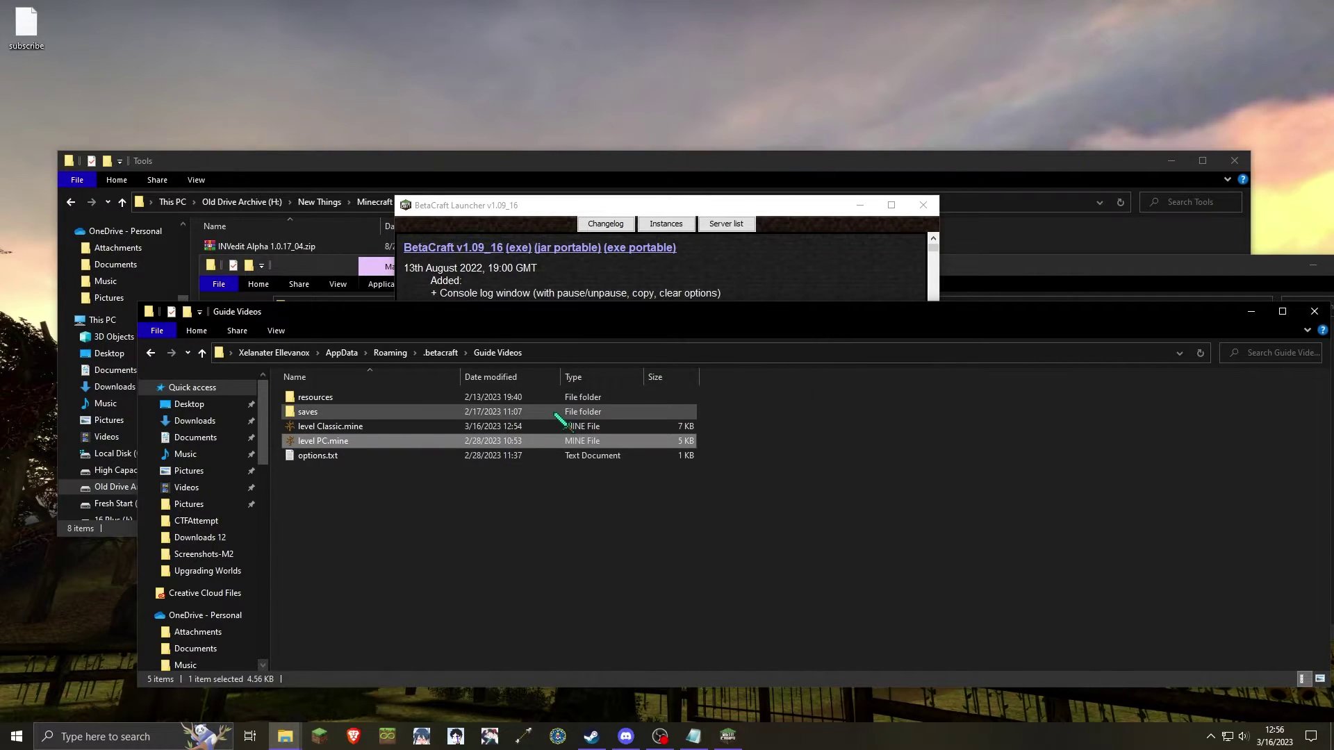
click(967, 564)
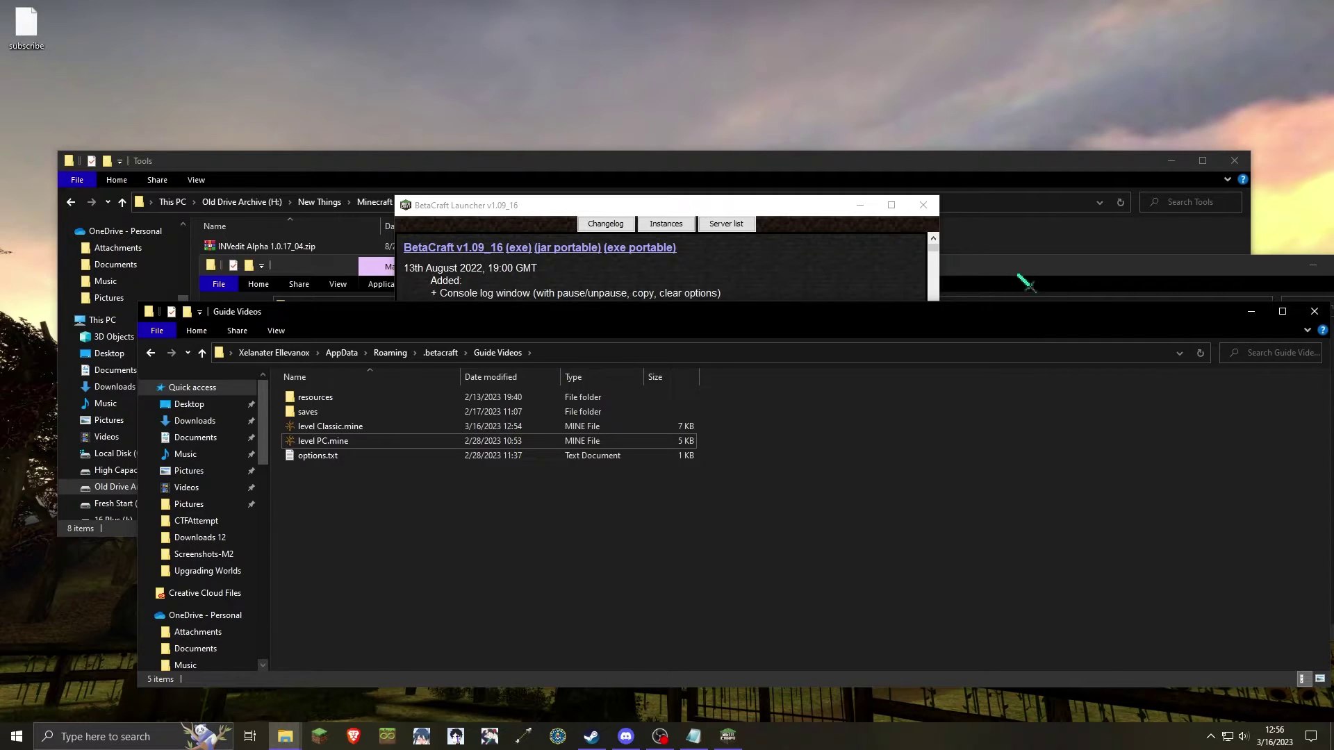
- Switch to the MCEdit Stable29 folder and launch MCEdit with mcedit.bat
click(1018, 275)
click(502, 396)
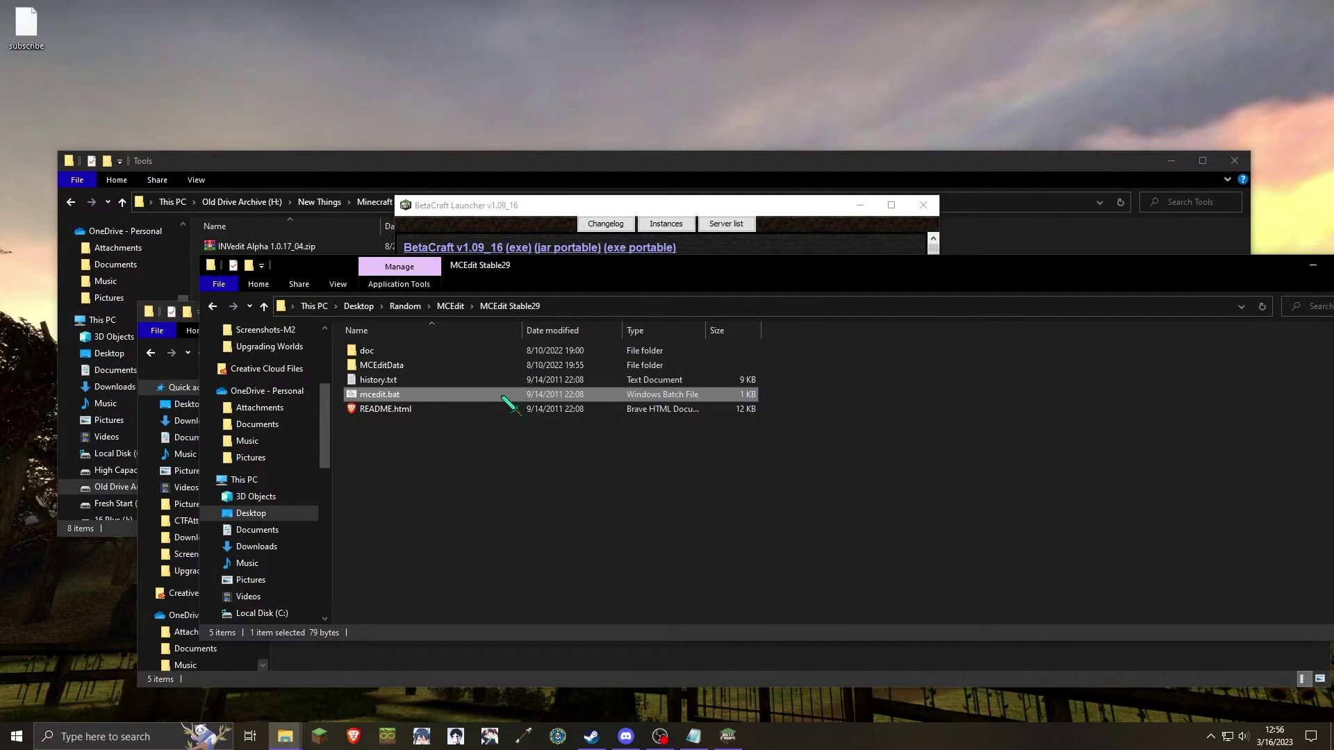
double_click(501, 395)
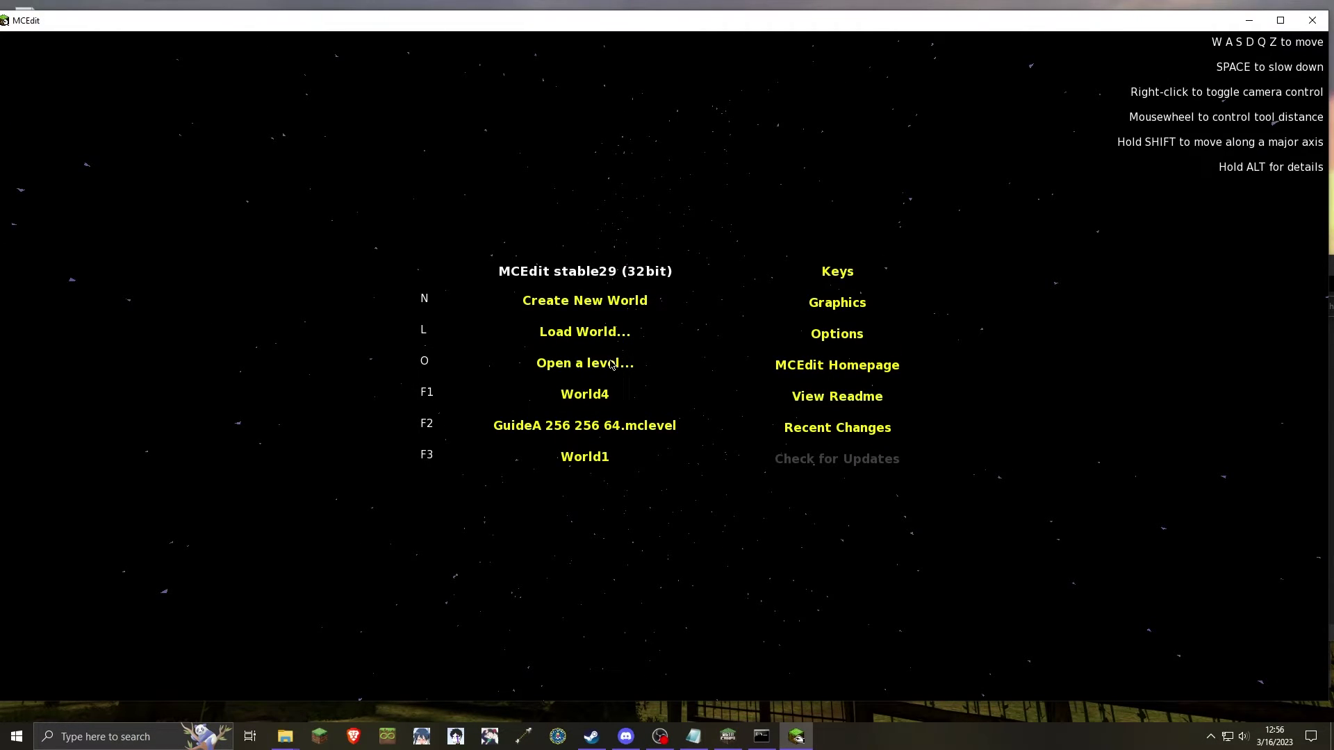
- Open level Classic.mine from the .betacraft Guide Videos folder as the level to edit
click(611, 364)
click(425, 66)
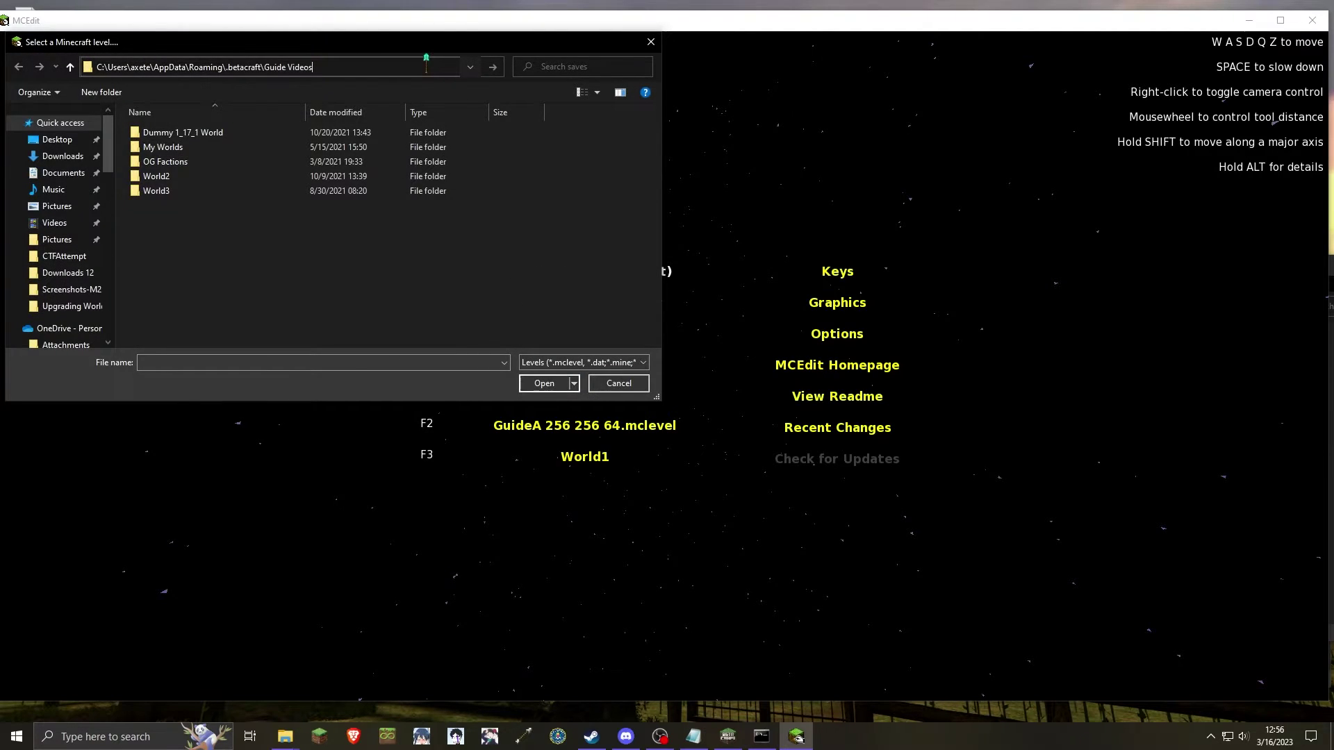
key(Return)
click(352, 163)
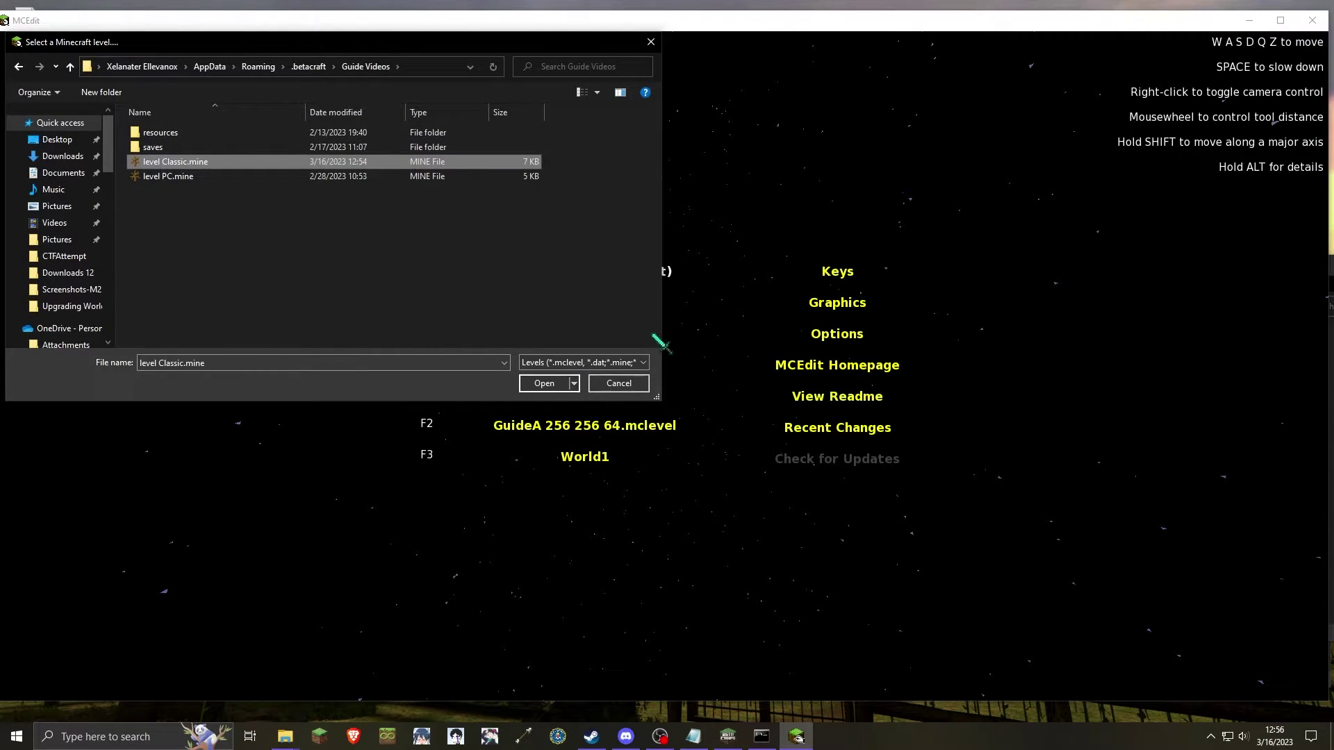
click(545, 383)
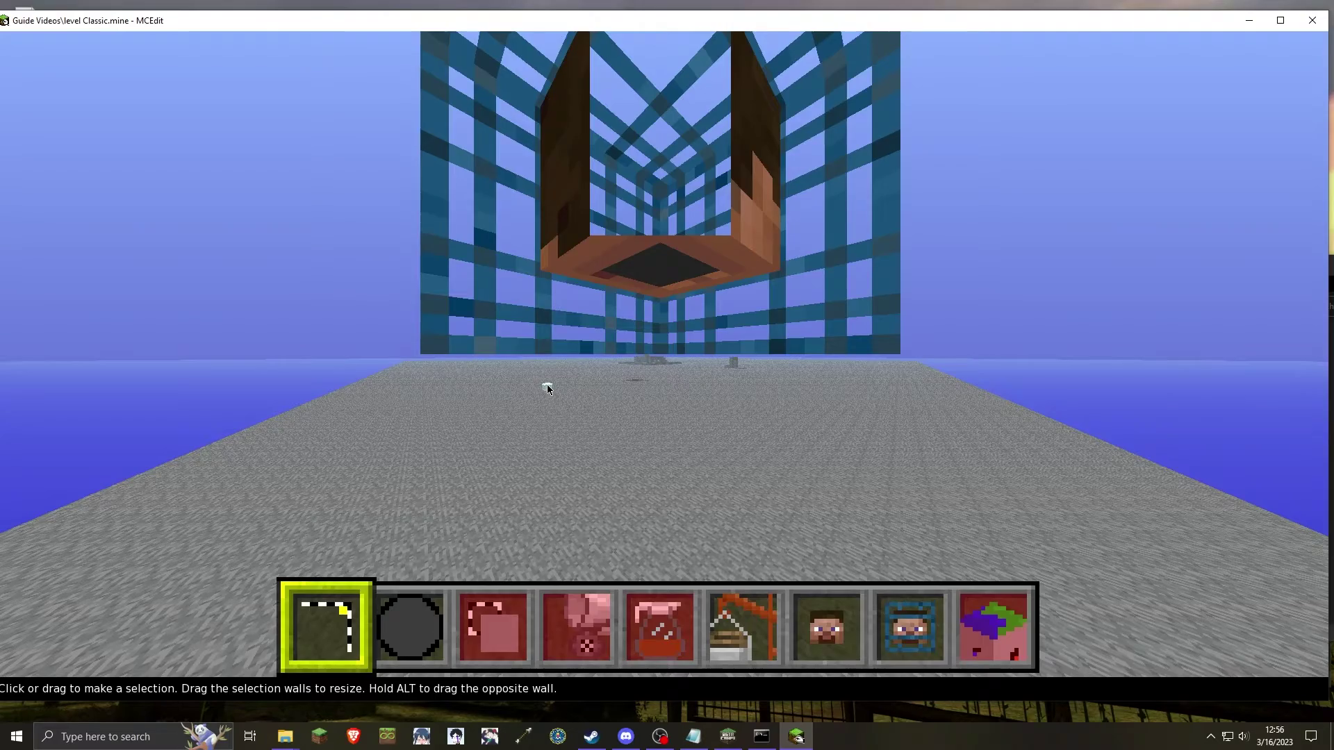
- Select the entire 256 × 256 × 64 level, delete all its blocks, and clear the selection
key(Escape)
key(ctrl+a)
key(Escape)
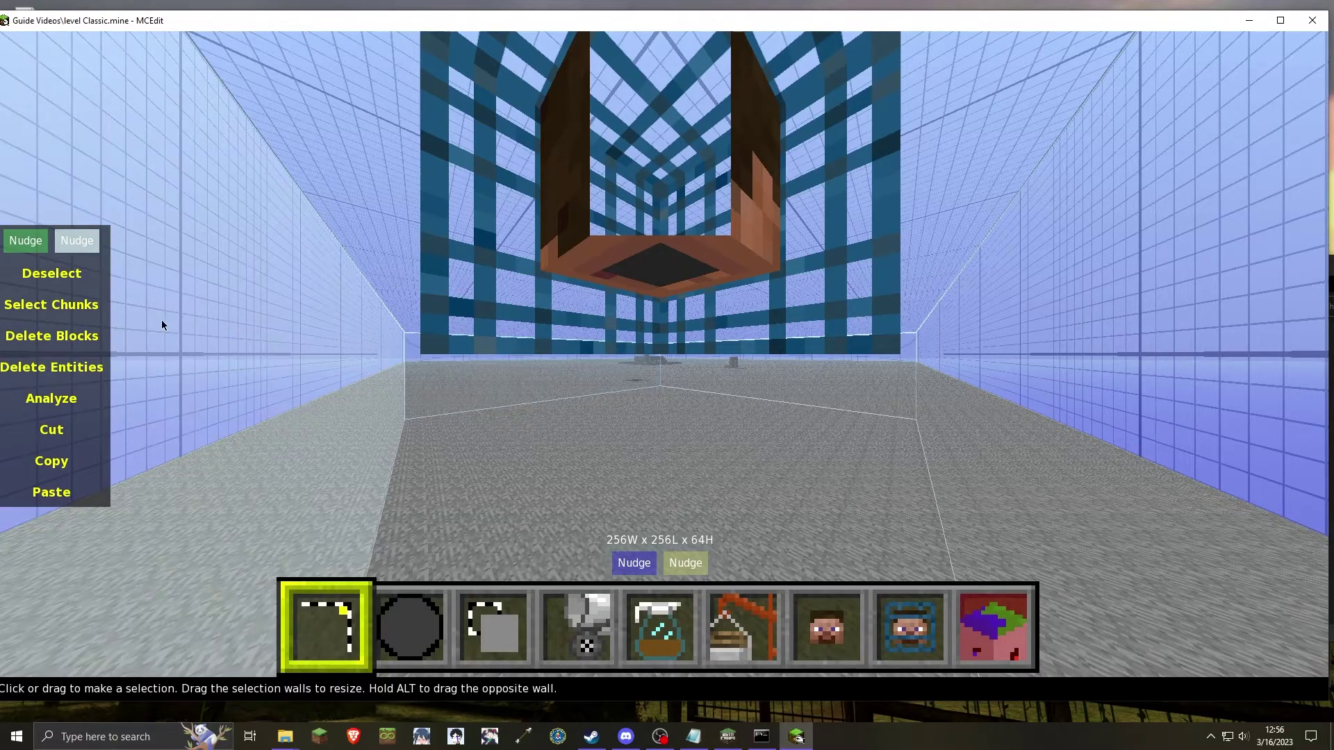
click(76, 341)
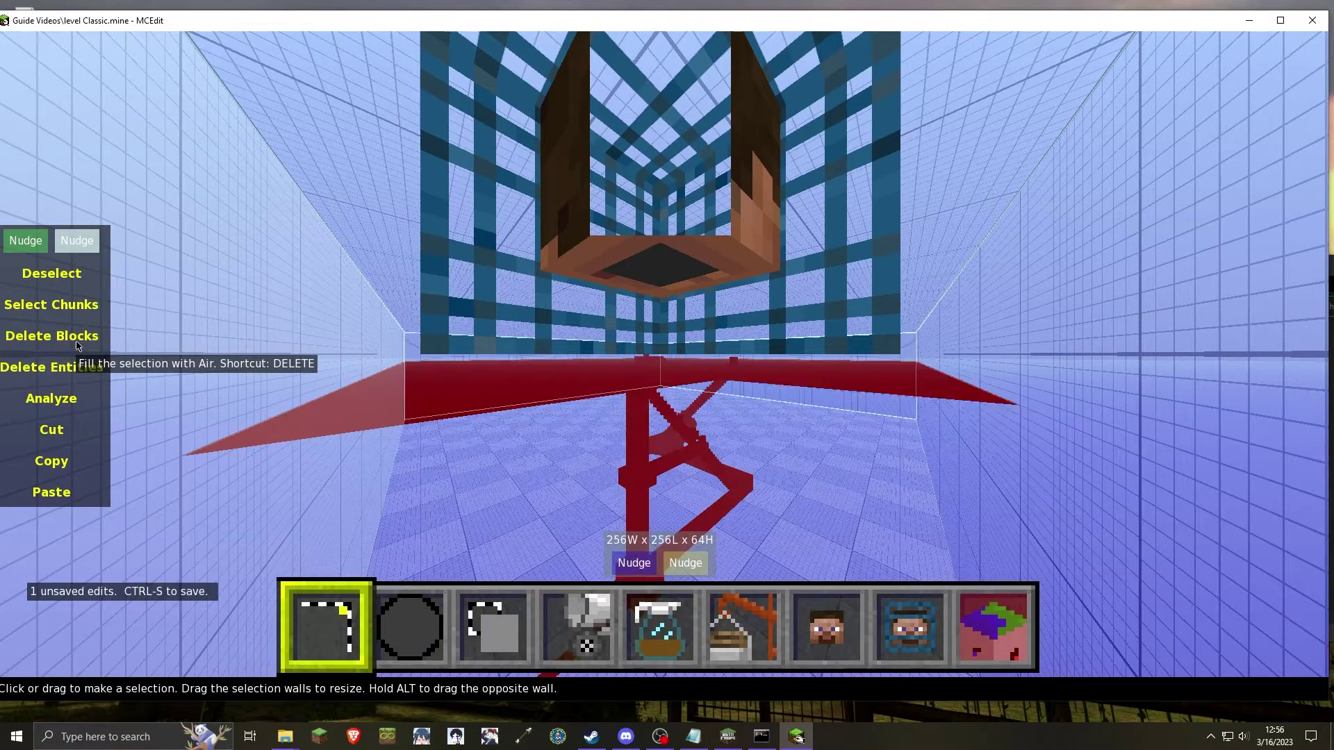
click(59, 276)
- Import level PC.mine from the .betacraft Guide Videos folder into the emptied level, keeping its proposed placement, and clear the selection
click(768, 629)
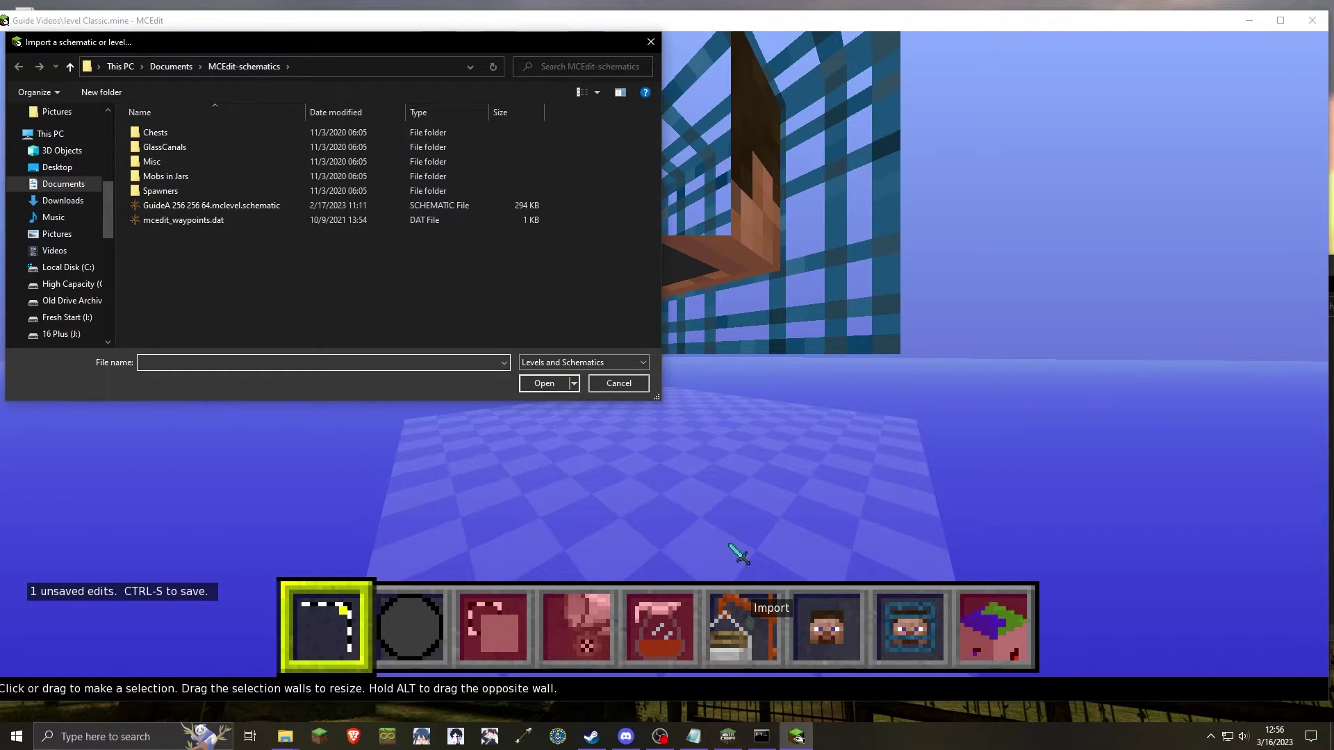
click(347, 73)
text(C:\Users\xelan\AppData\Roaming\.betacraft\Guide Videos)
key(Return)
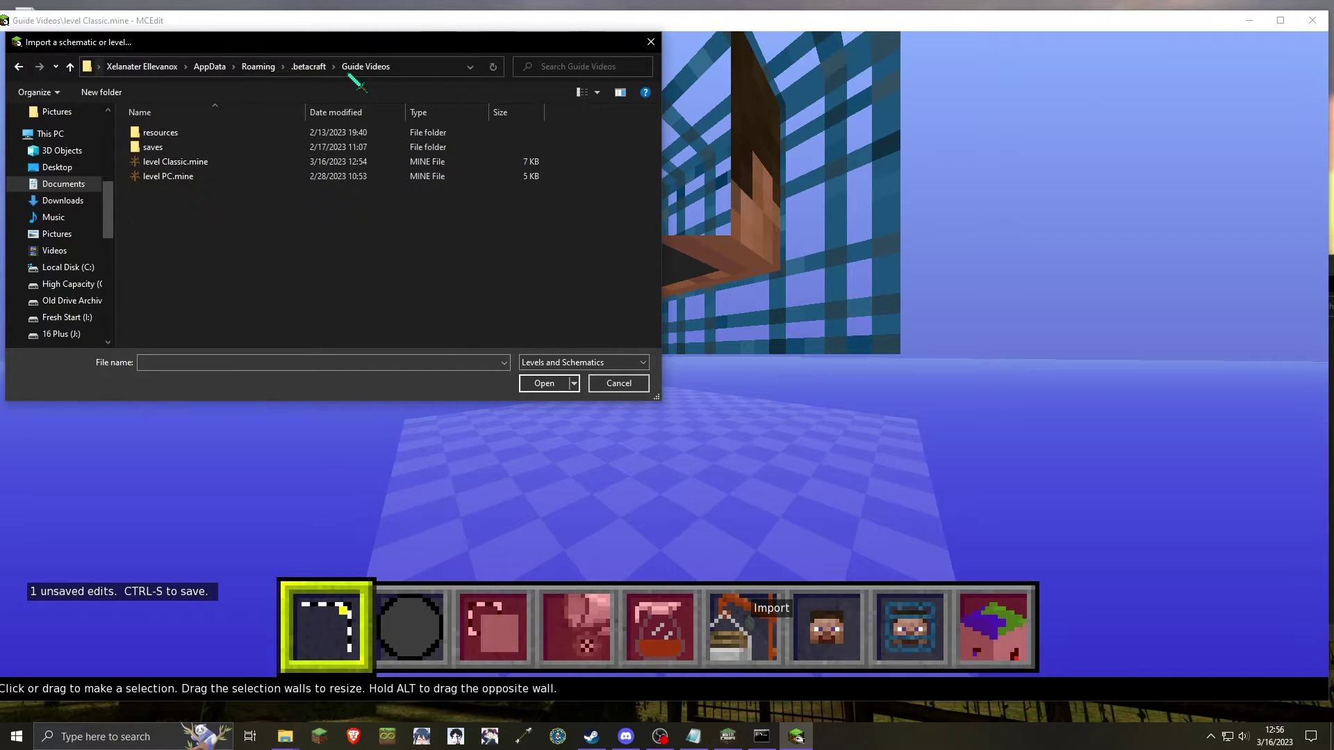
click(268, 177)
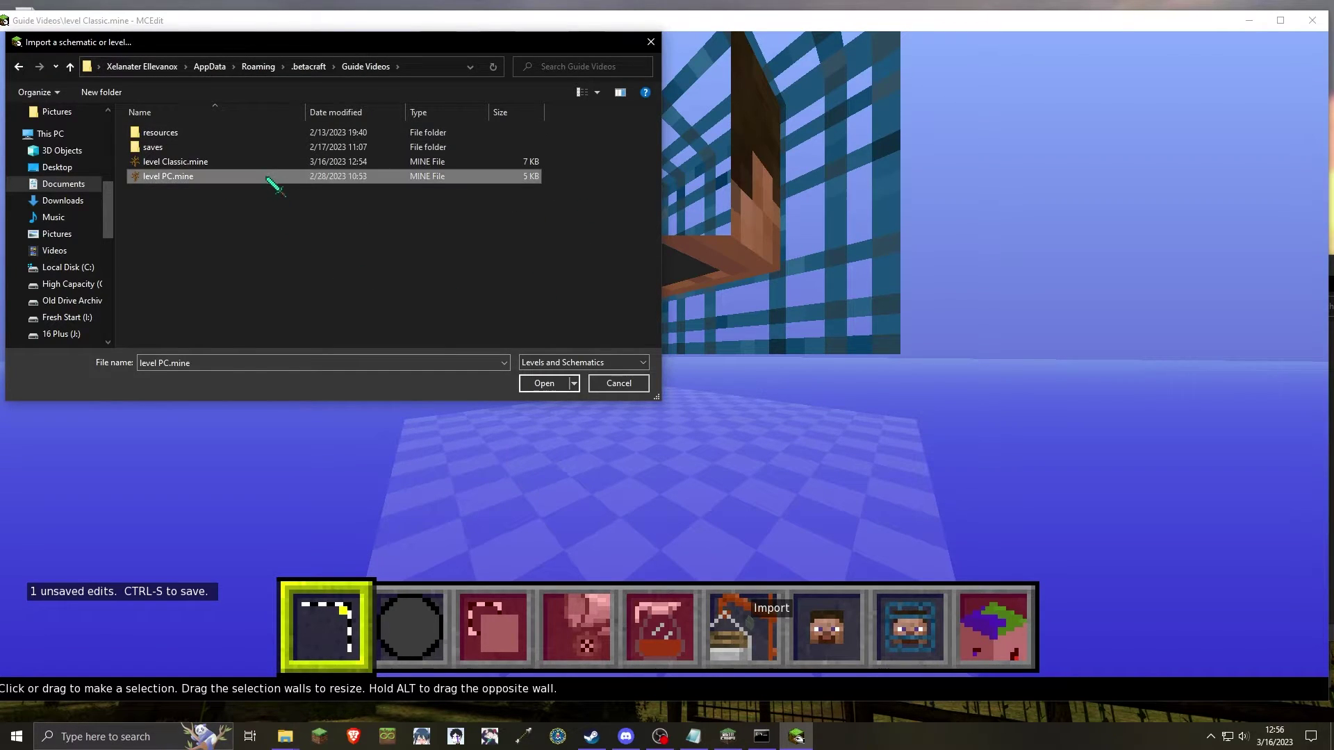
click(553, 384)
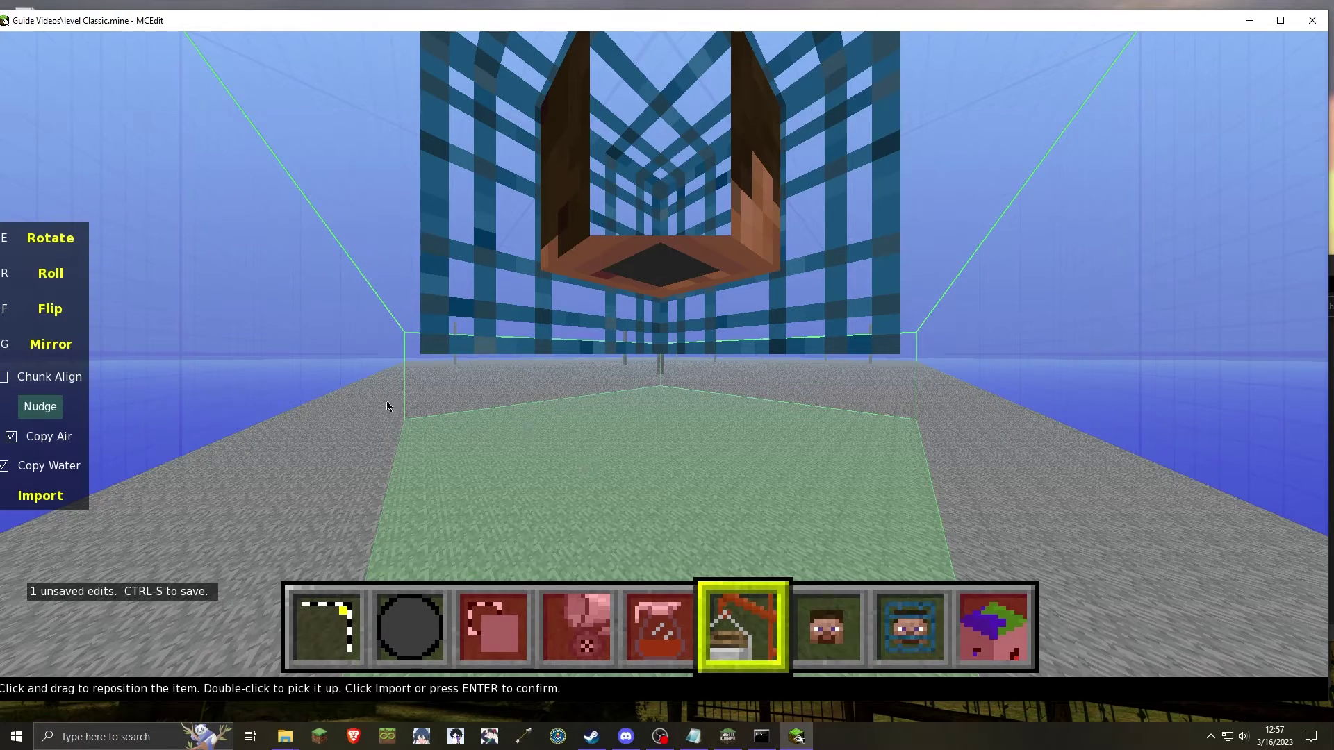
click(40, 495)
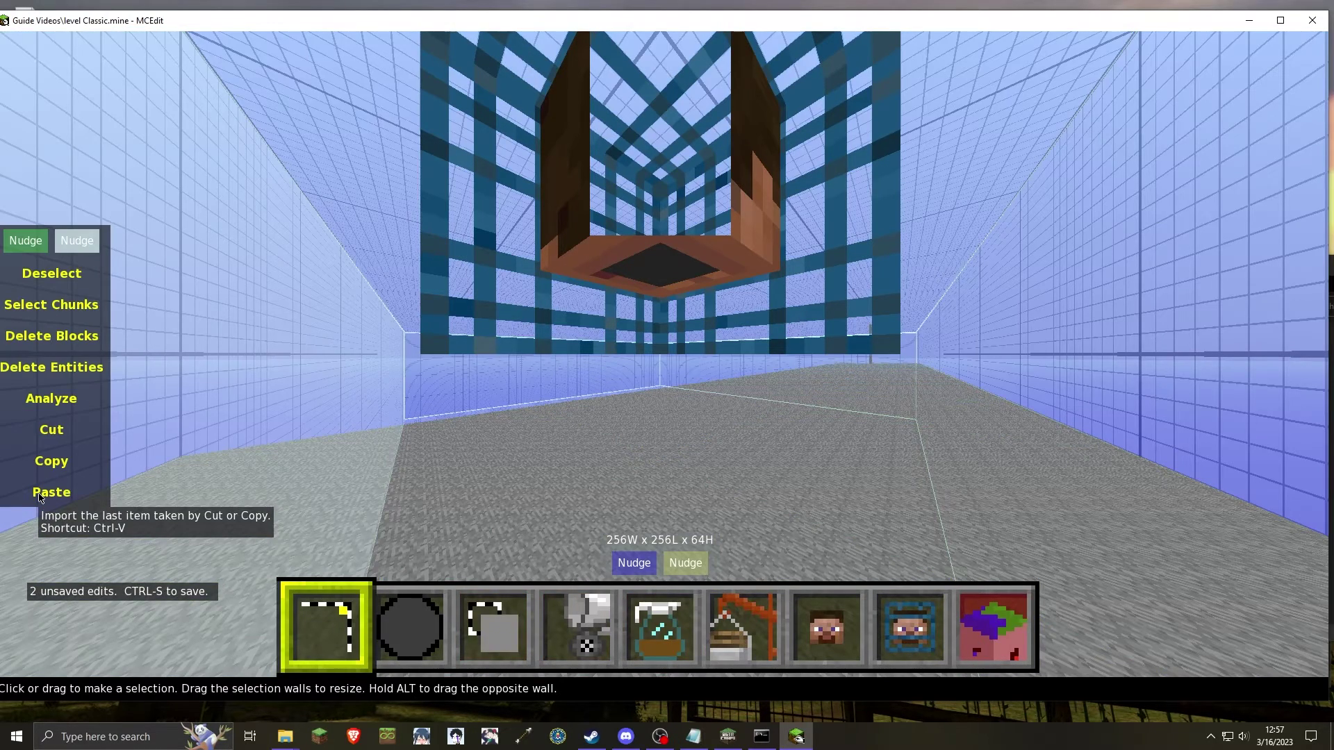
click(52, 273)
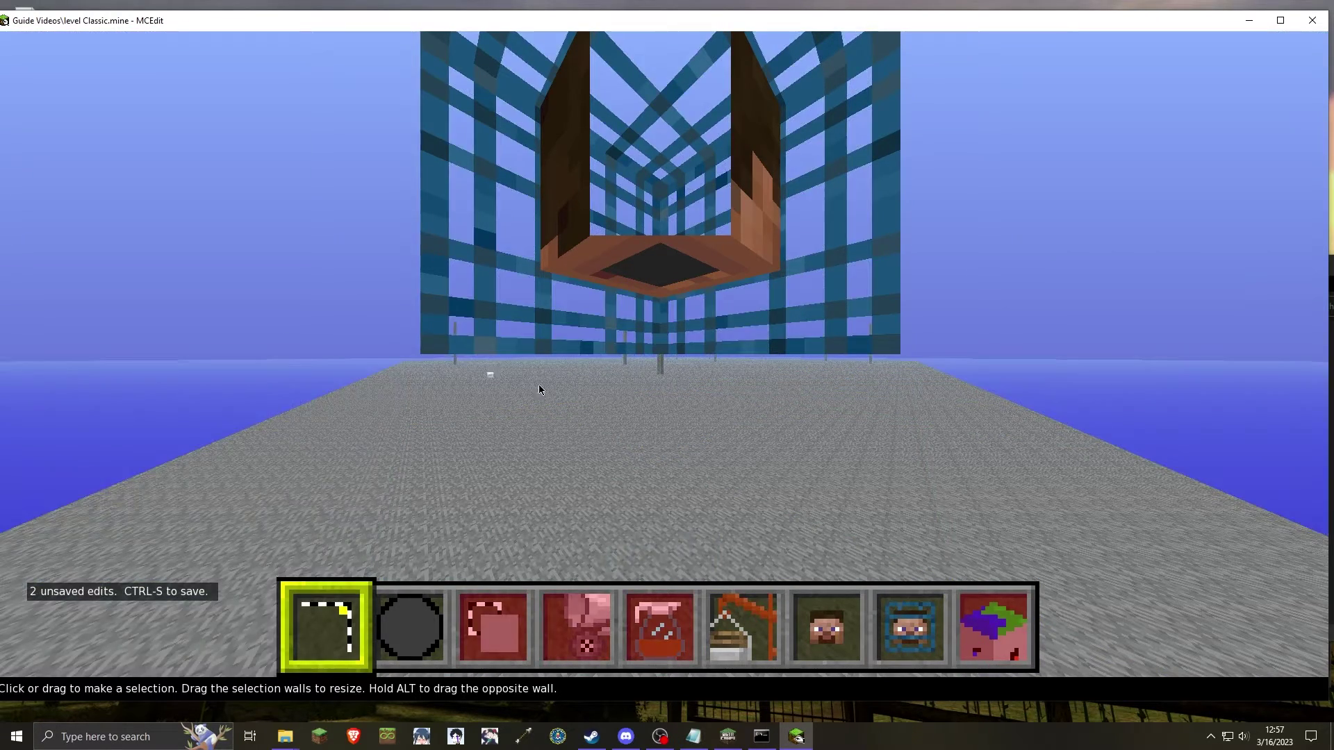
- Save the edited level Classic.mine and quit MCEdit
key(ctrl+s)
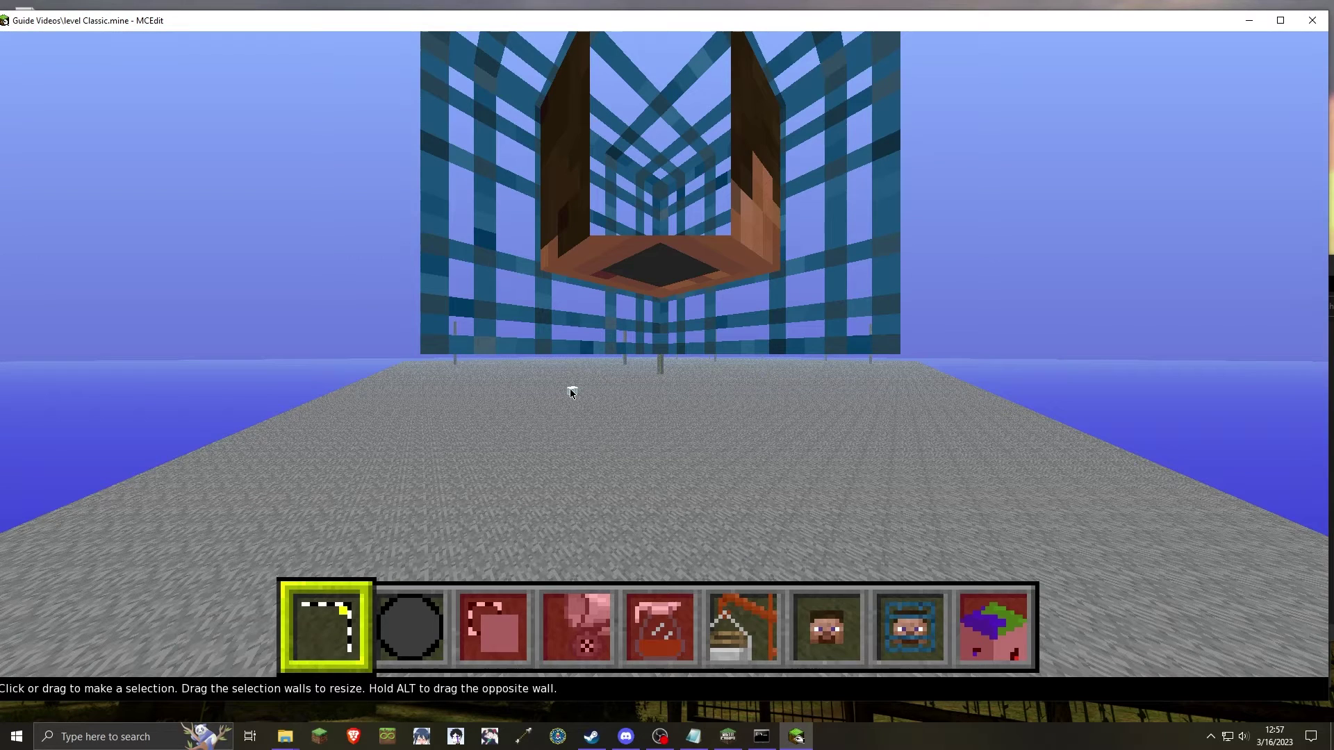
key(Escape)
click(600, 585)
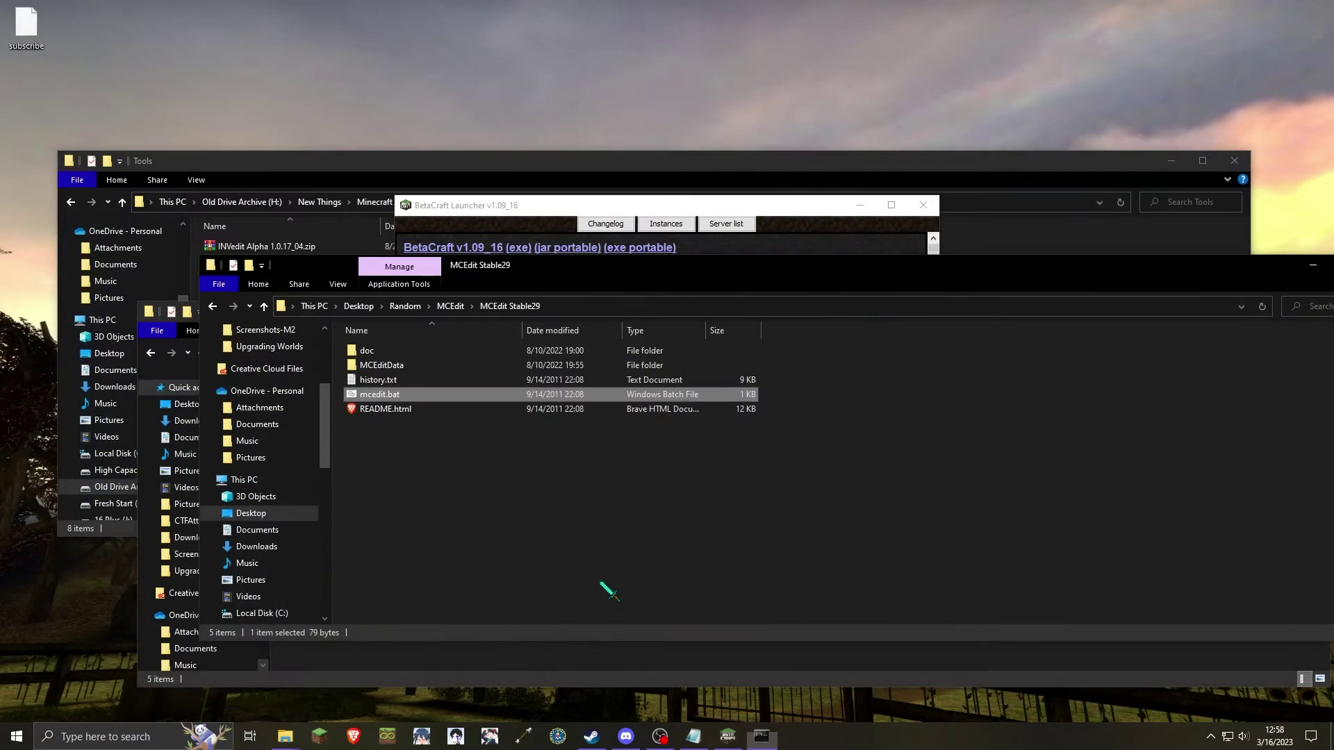
- Switch to the Guide Videos folder and rename level Classic.mine to level.dat, accepting the extension change
click(701, 666)
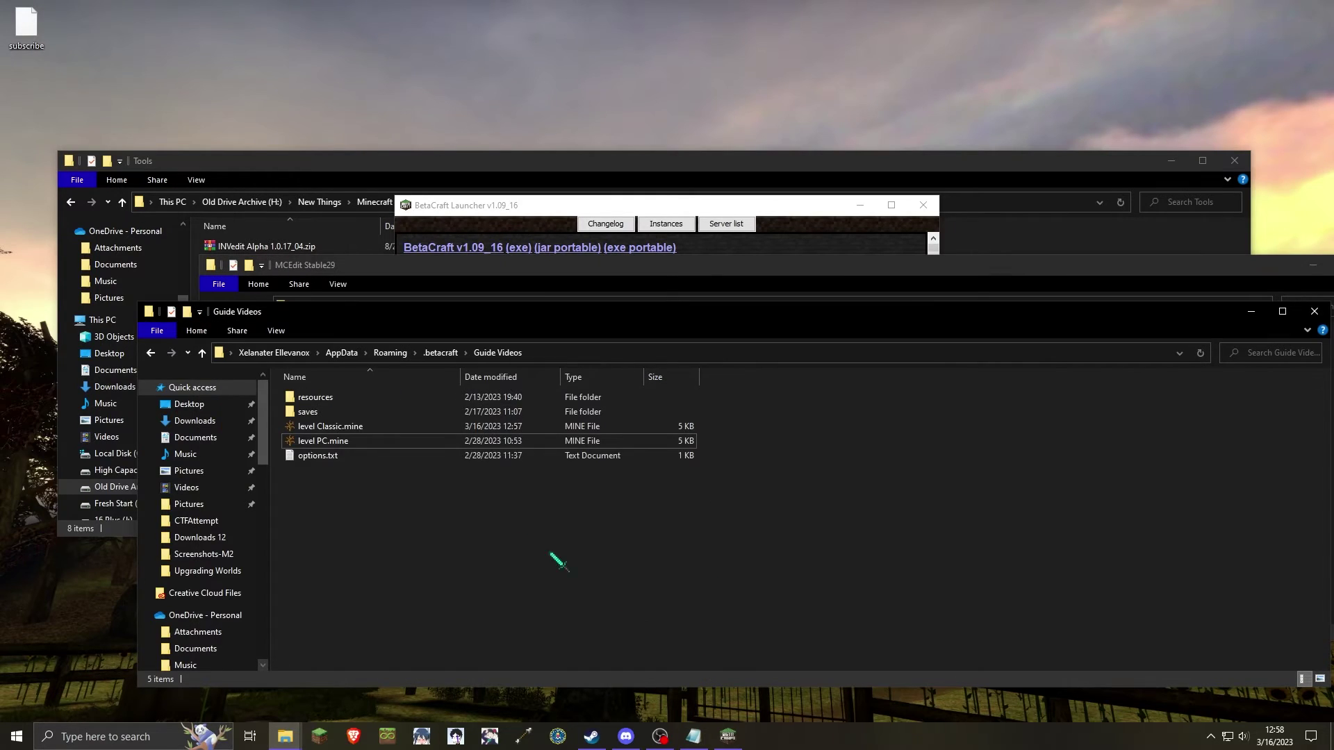
click(382, 428)
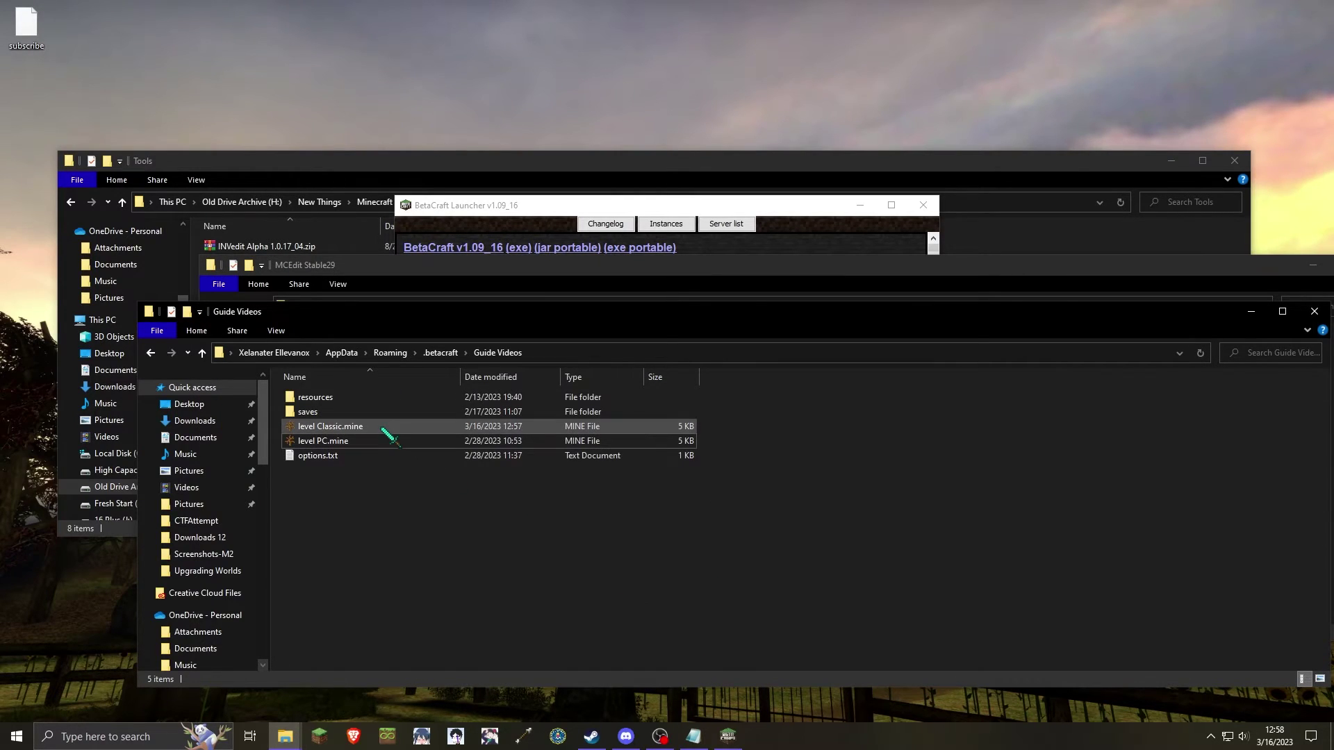
right_click(382, 426)
click(418, 395)
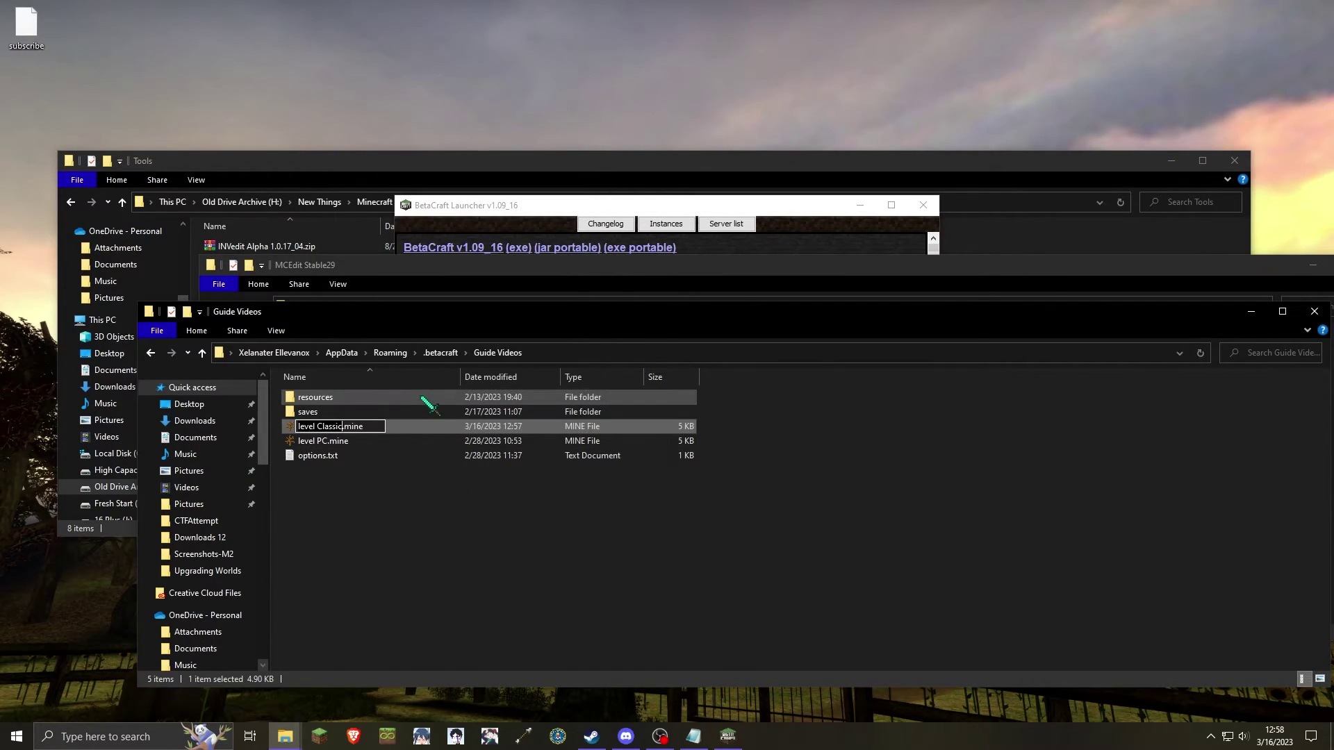
key(ctrl+a)
text(level.dat)
key(Return)
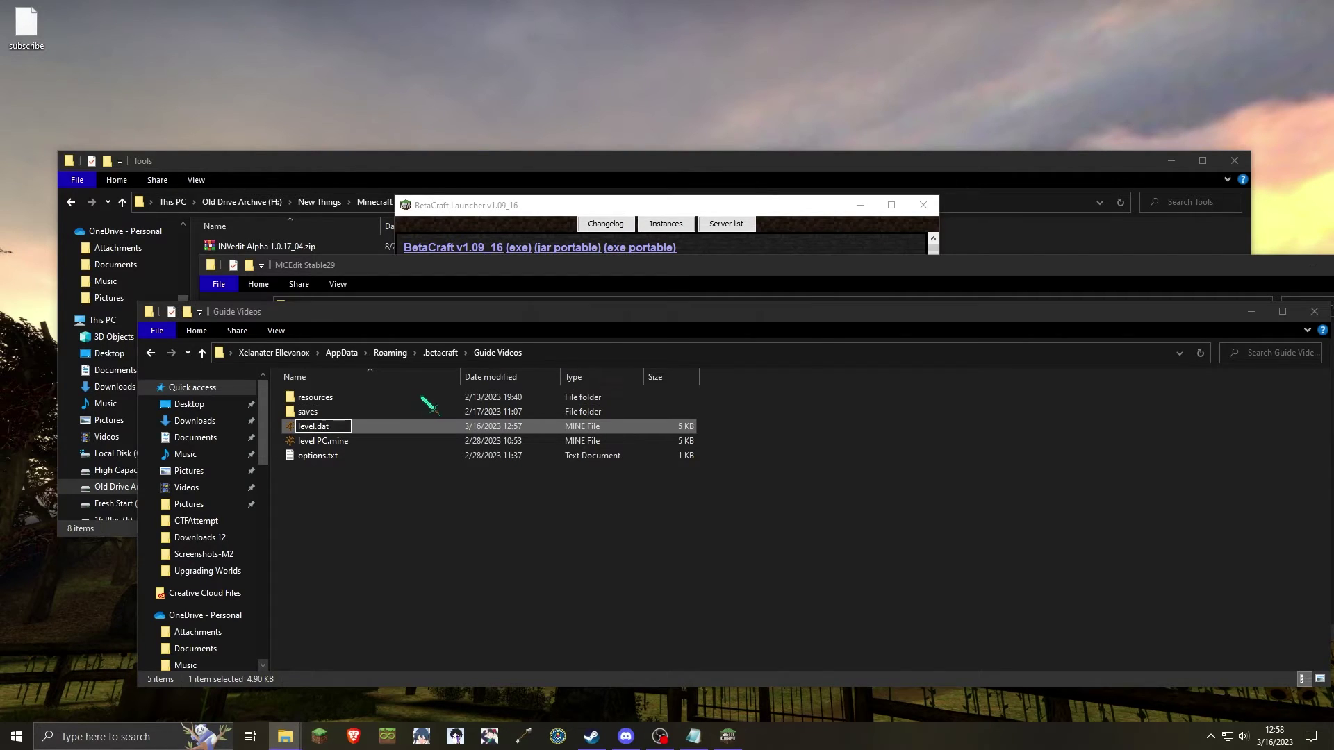
key(Return)
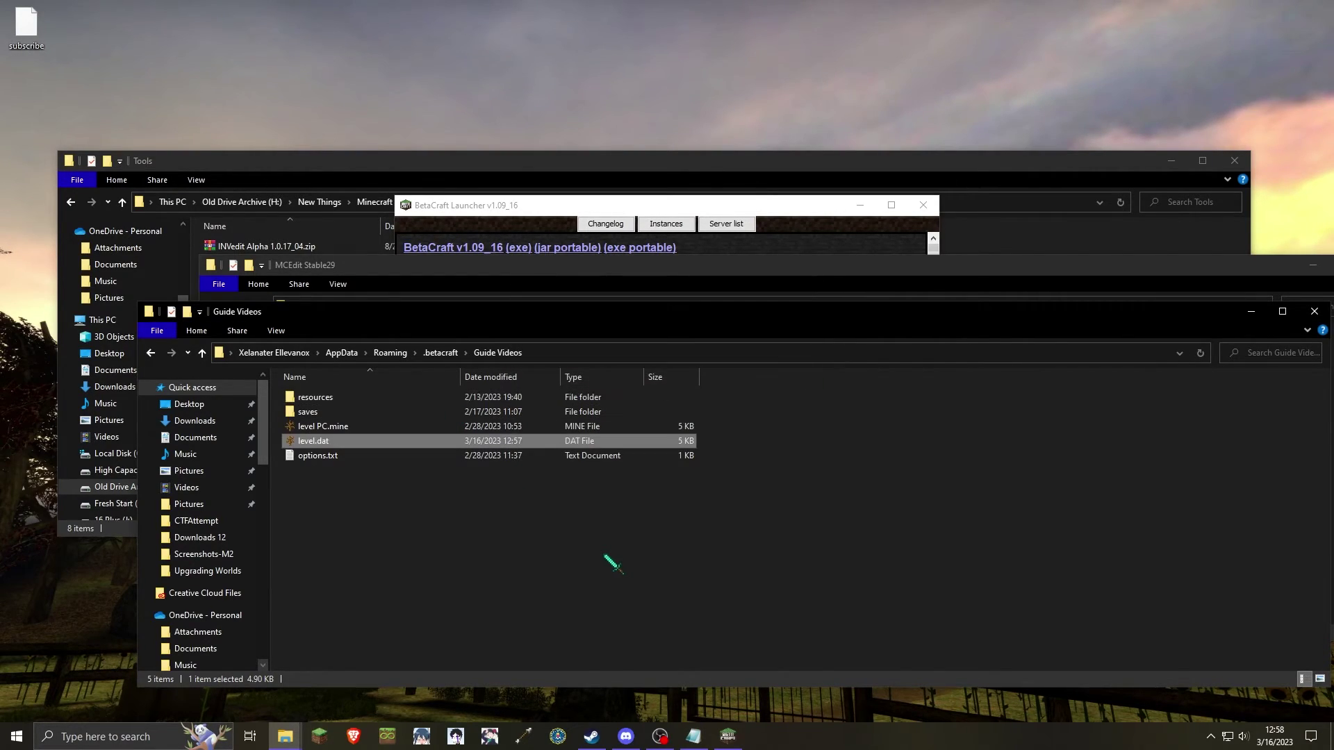
- Switch to the BetaCraft Launcher, launch the Guide Videos instance, and start the game at the default window size
key(alt+Tab)
click(670, 488)
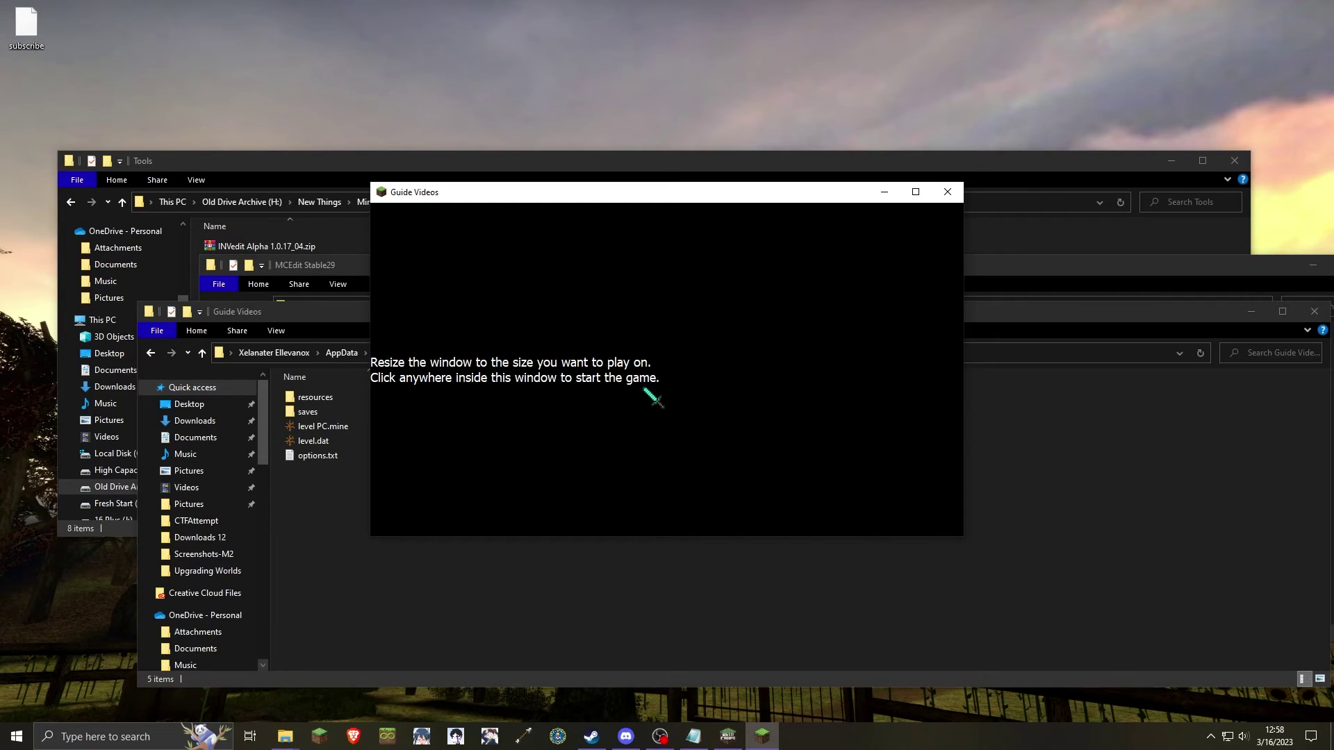
click(647, 393)
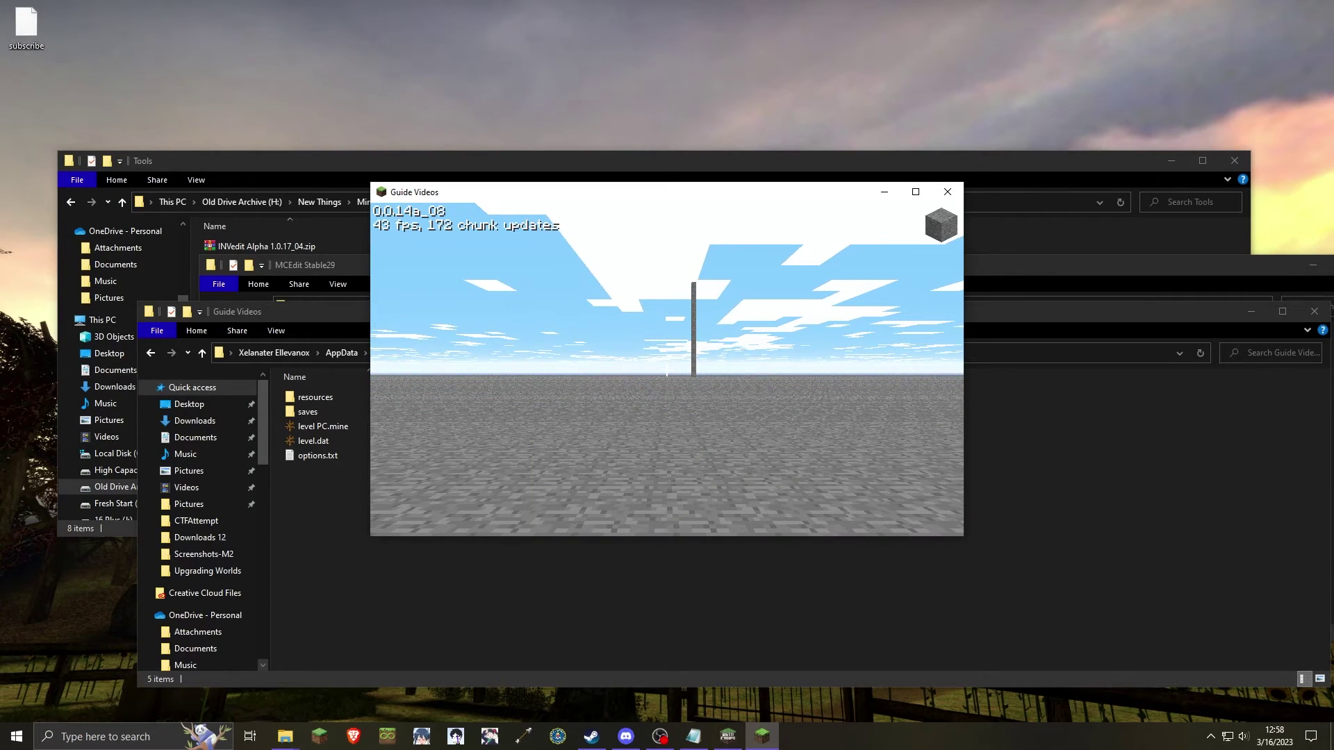